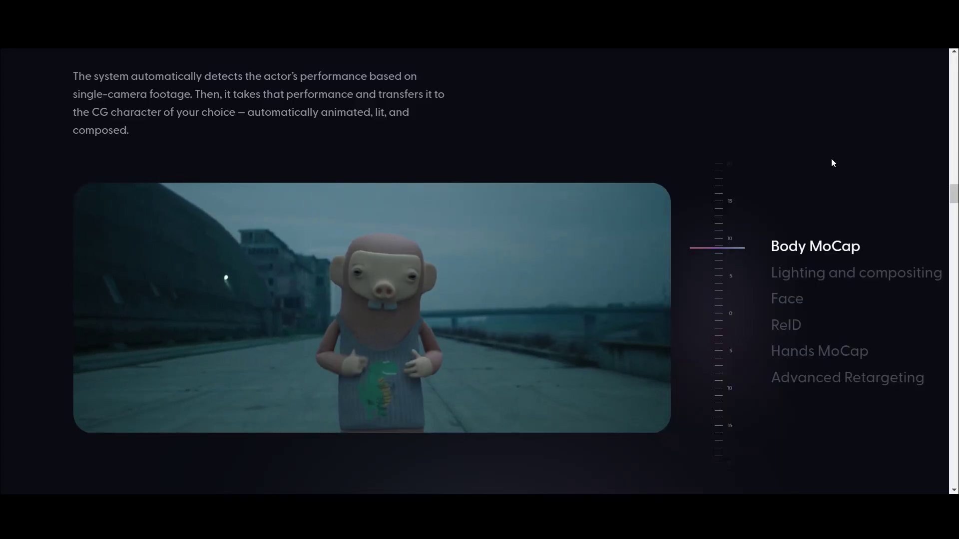
Preview the Lighting and compositing, Hands MoCap and ReID demos in the features list.
{"action": "left_click", "coordinate": [839, 281]}
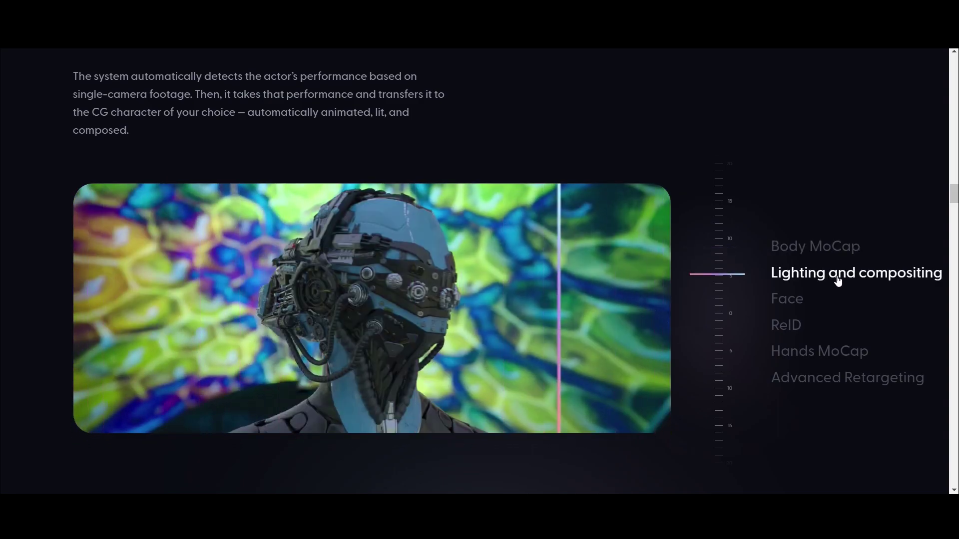
{"action": "left_click", "coordinate": [816, 354]}
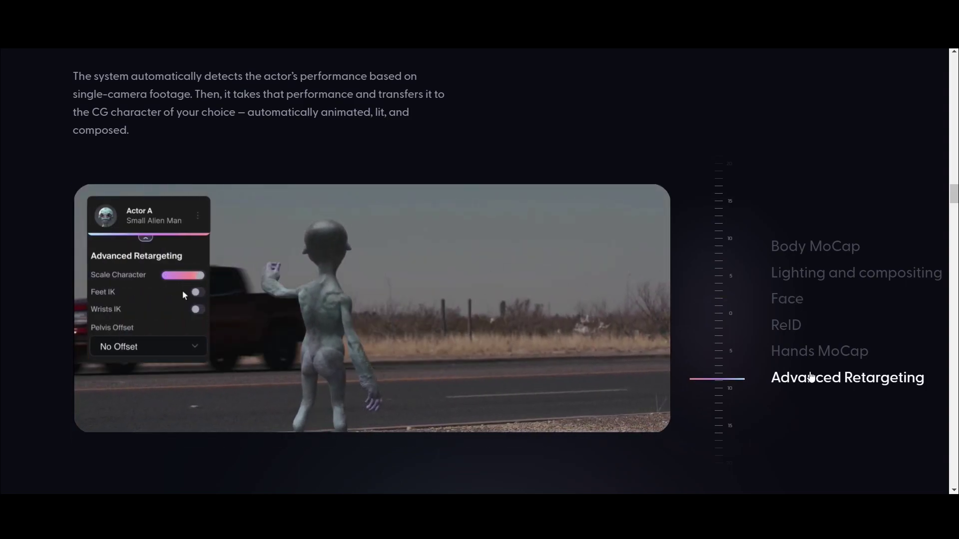
{"action": "left_click", "coordinate": [790, 331]}
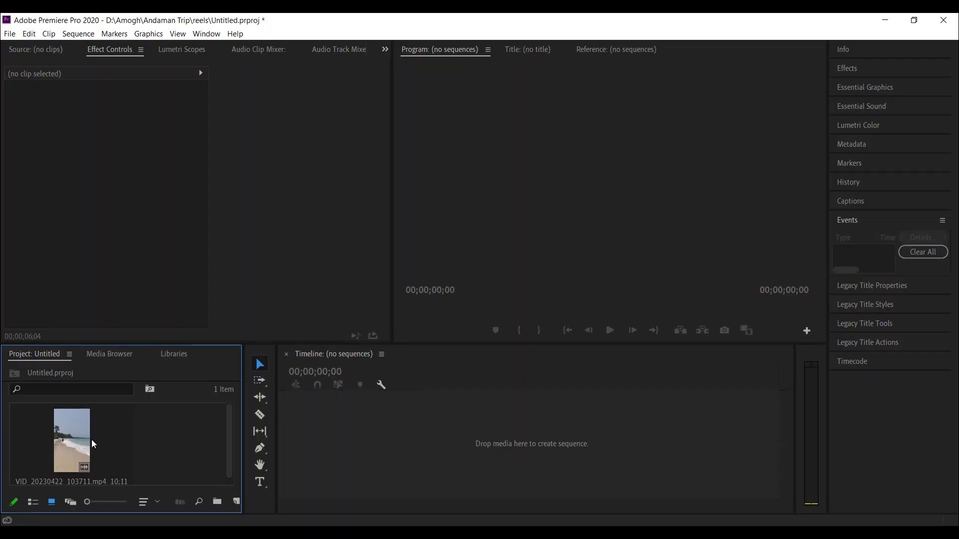
Create a sequence from the beach clip and move the playhead mid-clip to 00;00;06;19.
{"action": "left_click", "coordinate": [65, 443]}
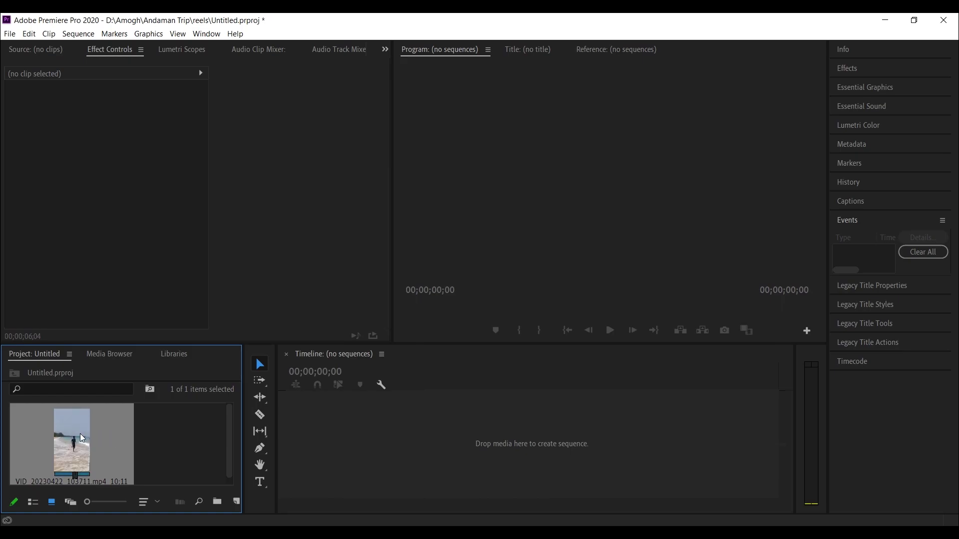
{"action": "left_click_drag", "start_coordinate": [502, 444], "coordinate": [502, 444]}
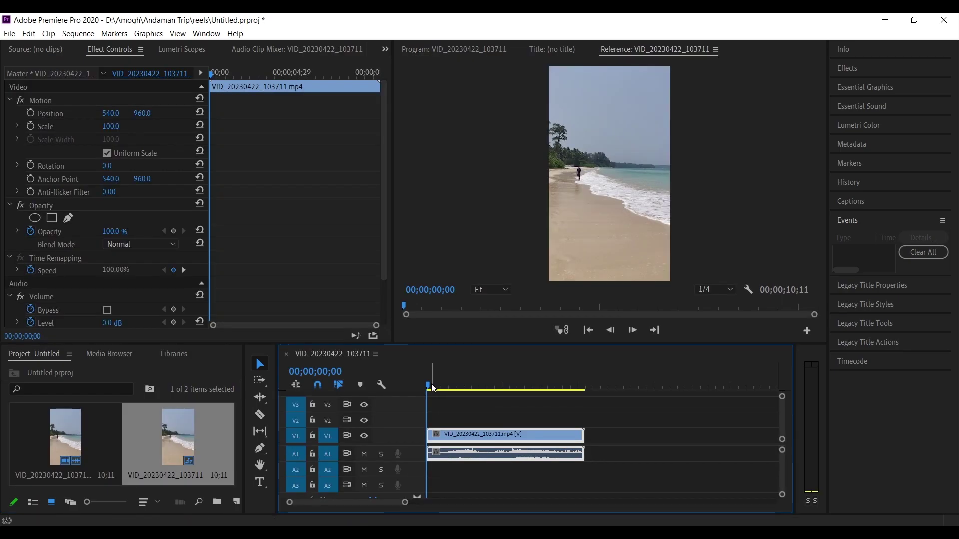
{"action": "left_click_drag", "start_coordinate": [433, 388], "coordinate": [528, 387]}
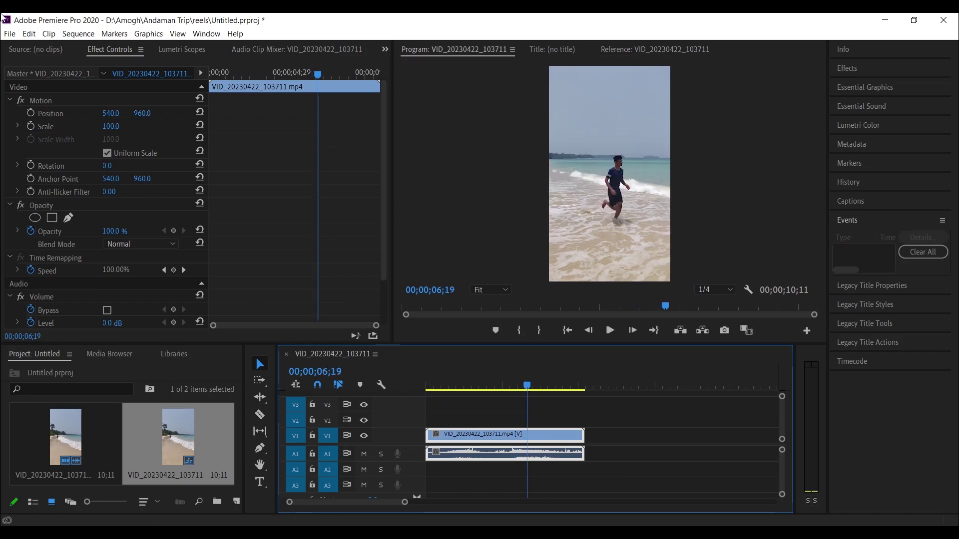
{"action": "left_click", "coordinate": [10, 34]}
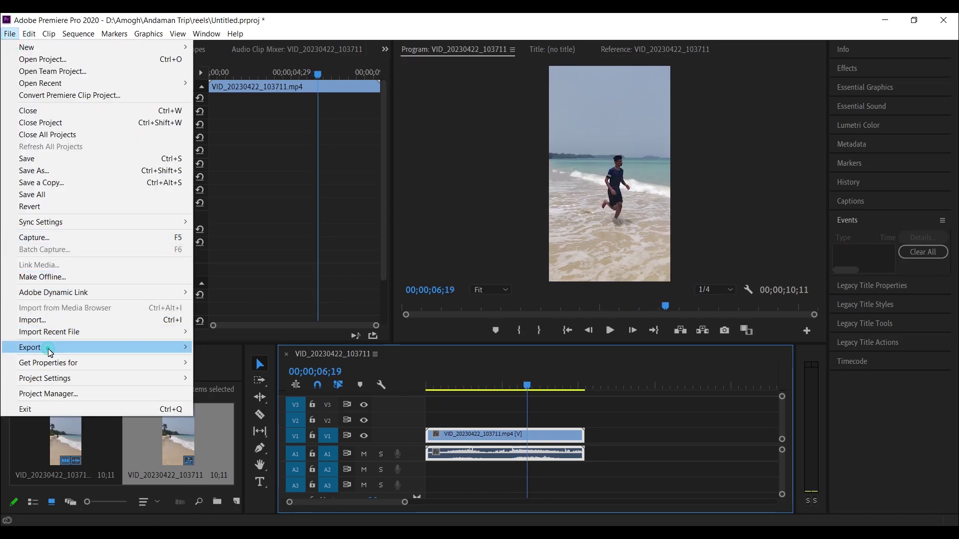
Export a custom range starting at 00;00;06;04, 00;00;04;07 long, as H.264 MP4.
{"action": "mouse_move", "coordinate": [47, 348]}
{"action": "left_click", "coordinate": [234, 349]}
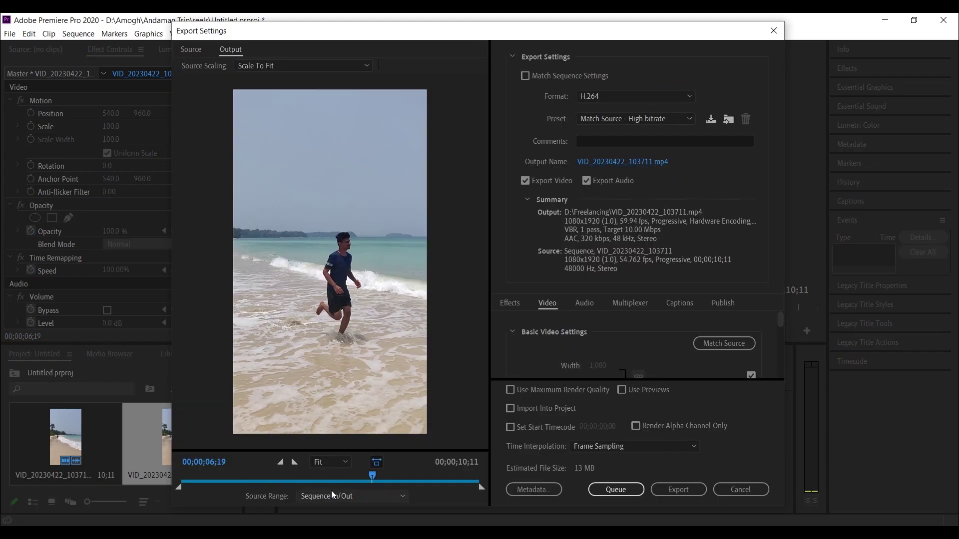
{"action": "mouse_move", "coordinate": [376, 480]}
{"action": "left_mouse_down"}
{"action": "mouse_move", "coordinate": [347, 487]}
{"action": "mouse_move", "coordinate": [363, 487]}
{"action": "left_mouse_up"}
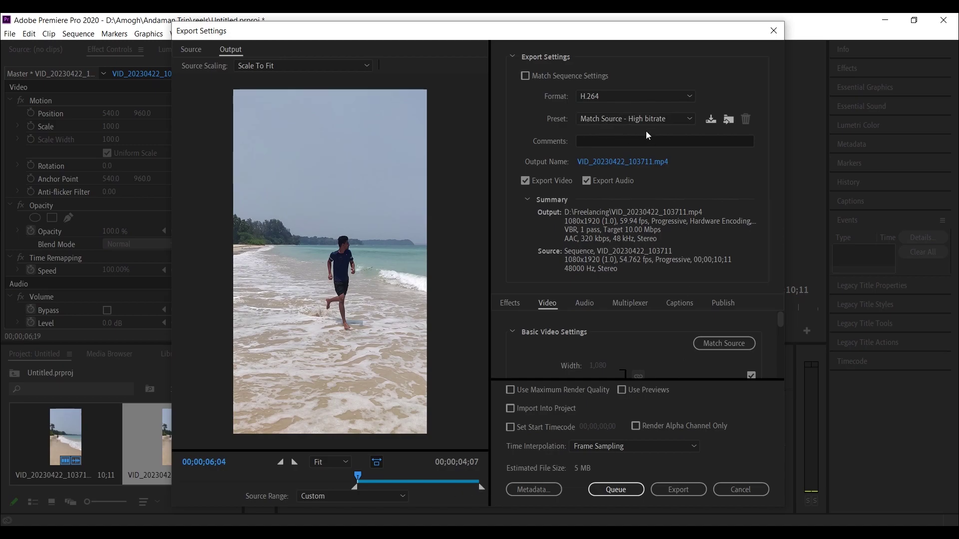
{"action": "left_click", "coordinate": [693, 495]}
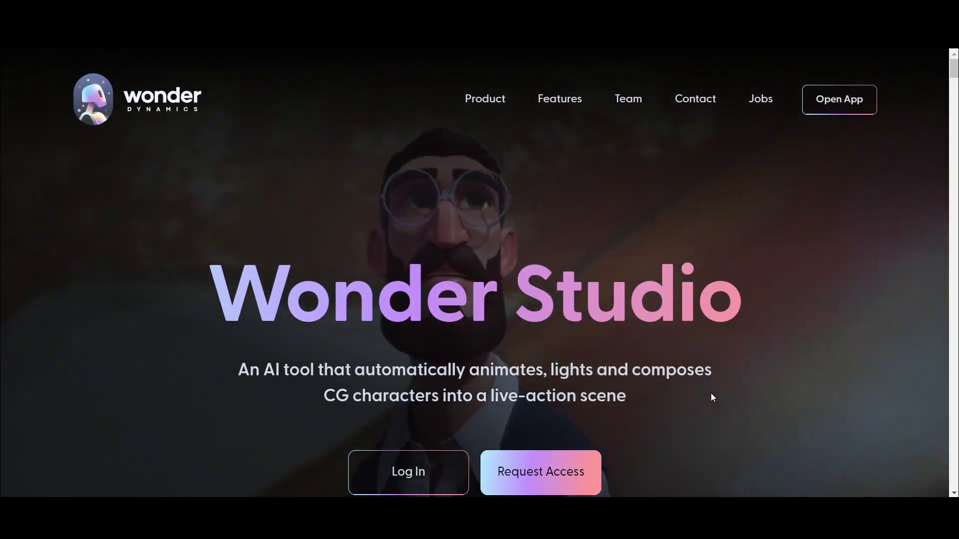
Browse the Wonder Studio landing page, including the closed beta request form and contact section.
{"action": "scroll", "coordinate": [793, 257], "scroll_direction": "down", "scroll_amount": 3}
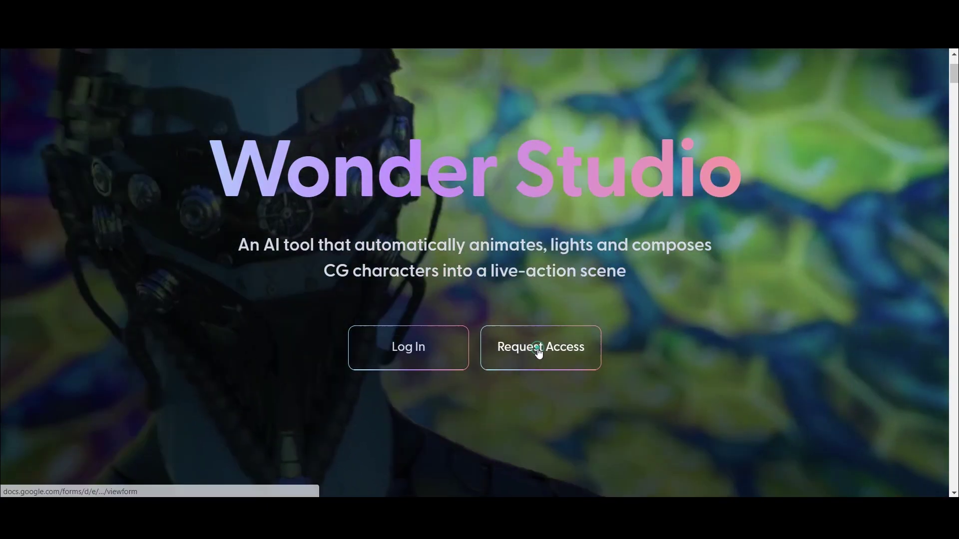
{"action": "left_click", "coordinate": [539, 352]}
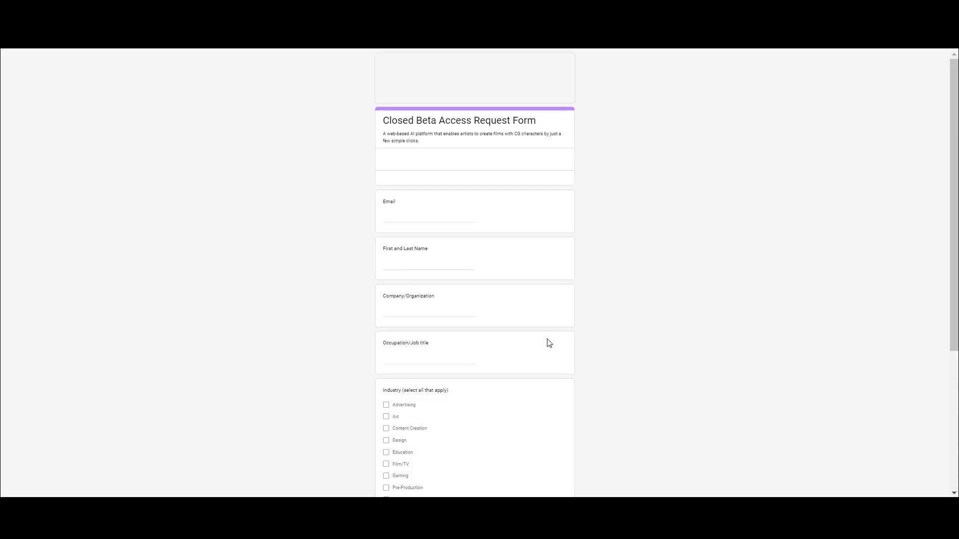
{"action": "scroll", "coordinate": [559, 307], "scroll_direction": "down", "scroll_amount": 10}
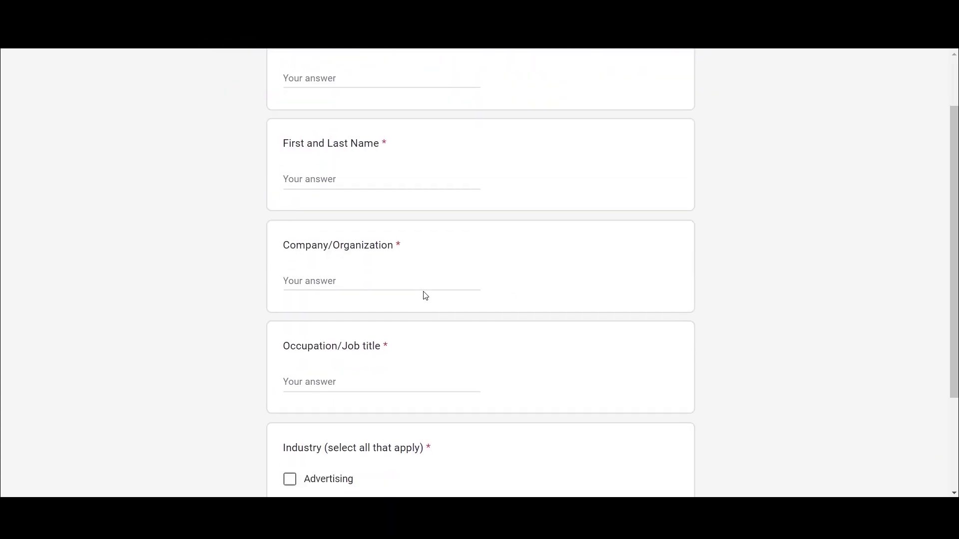
{"action": "scroll", "coordinate": [335, 224], "scroll_direction": "down", "scroll_amount": 5}
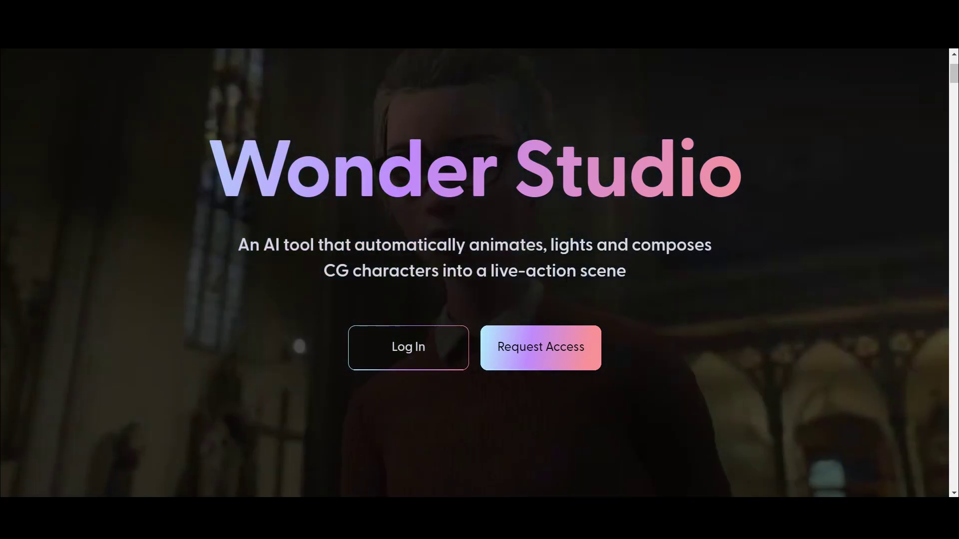
{"action": "scroll", "coordinate": [560, 248], "scroll_direction": "up", "scroll_amount": 3}
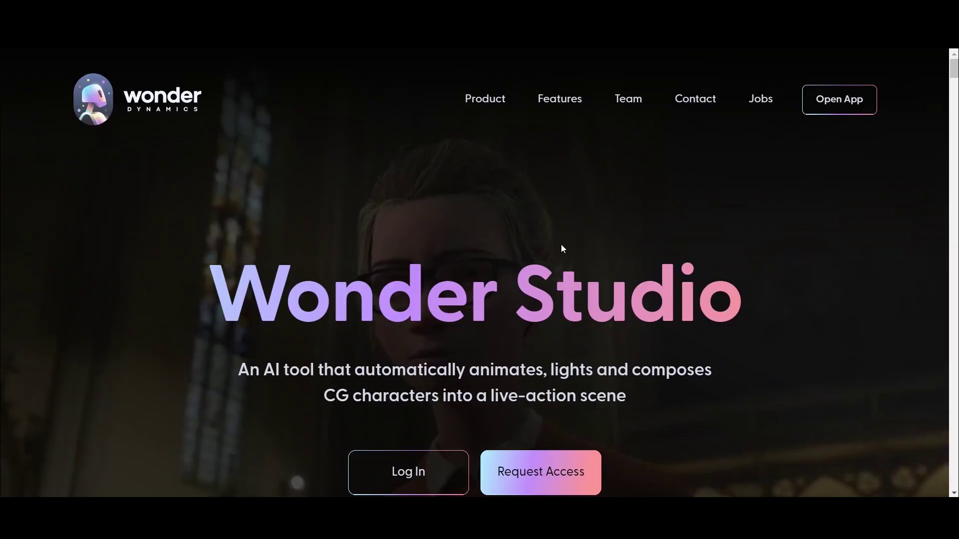
{"action": "left_click", "coordinate": [695, 102]}
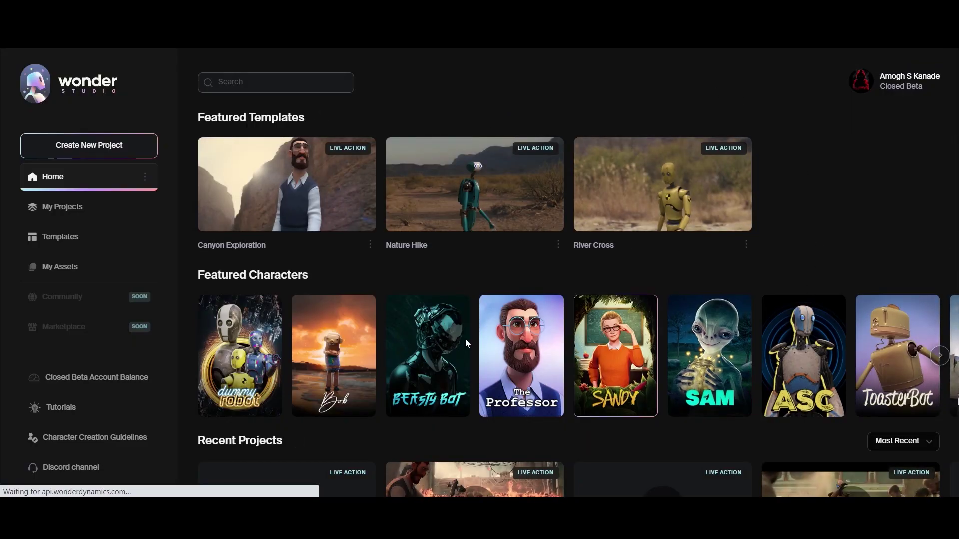
Page through the featured characters, then create a new Live Action Easy project.
{"action": "left_click", "coordinate": [940, 355]}
{"action": "left_click", "coordinate": [941, 357]}
{"action": "left_click", "coordinate": [943, 358]}
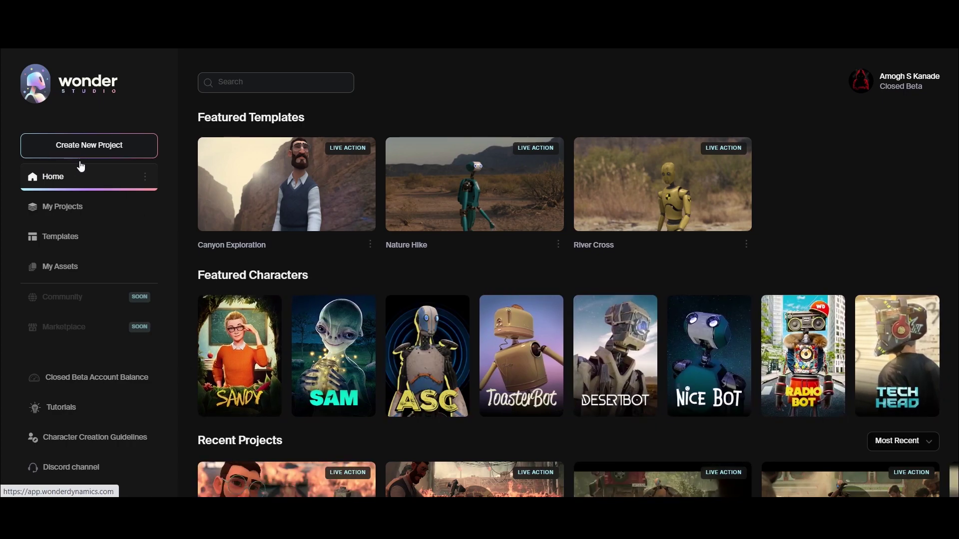
{"action": "left_click", "coordinate": [94, 150]}
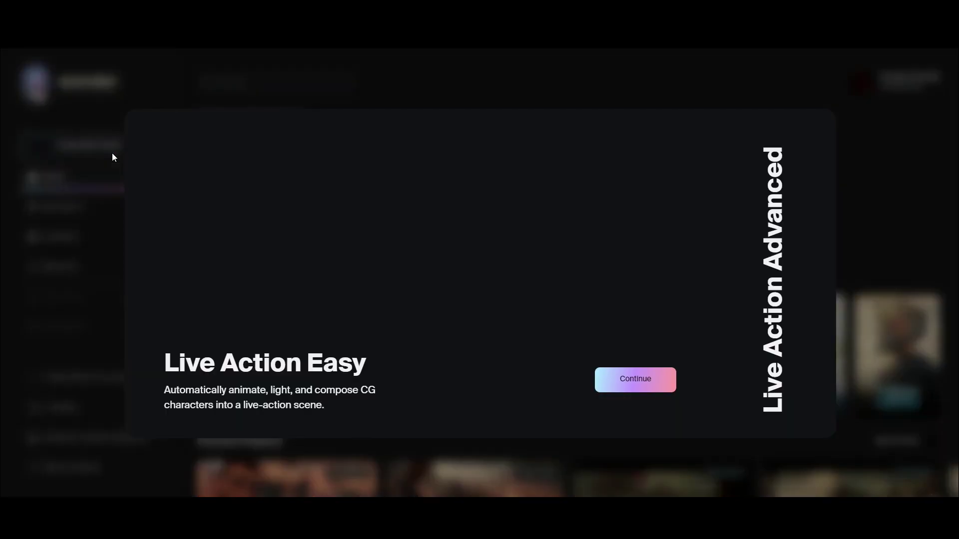
{"action": "left_click", "coordinate": [635, 388]}
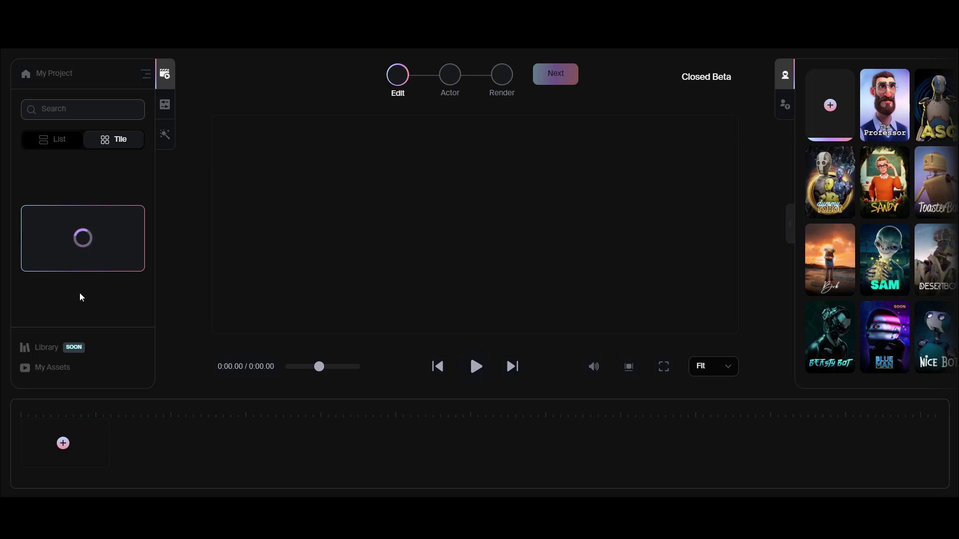
Place video_1.mp4 on the timeline and advance to the Actor step.
{"action": "left_click_drag", "start_coordinate": [86, 255], "coordinate": [81, 440]}
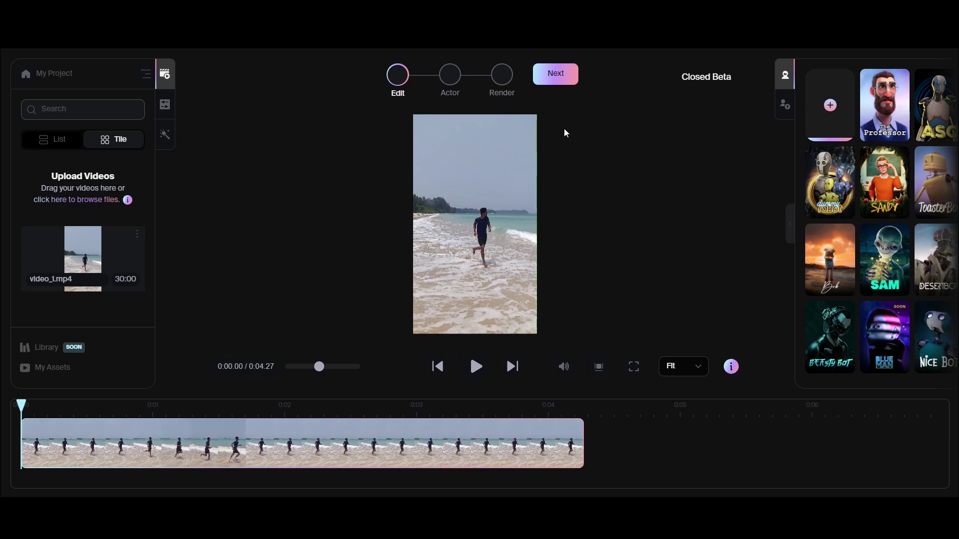
{"action": "left_click", "coordinate": [566, 83]}
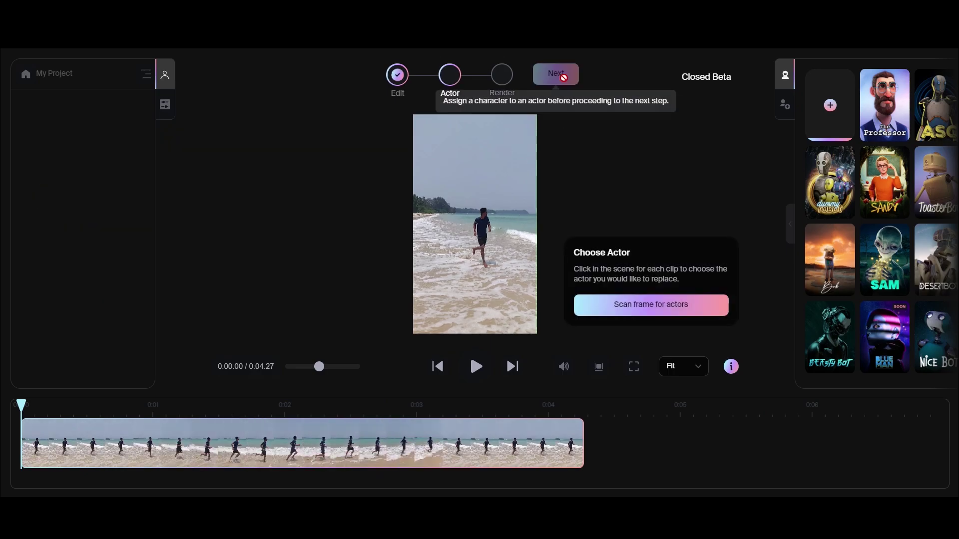
Scan the beach frame for actors, then browse and close the full character gallery.
{"action": "left_click", "coordinate": [643, 306]}
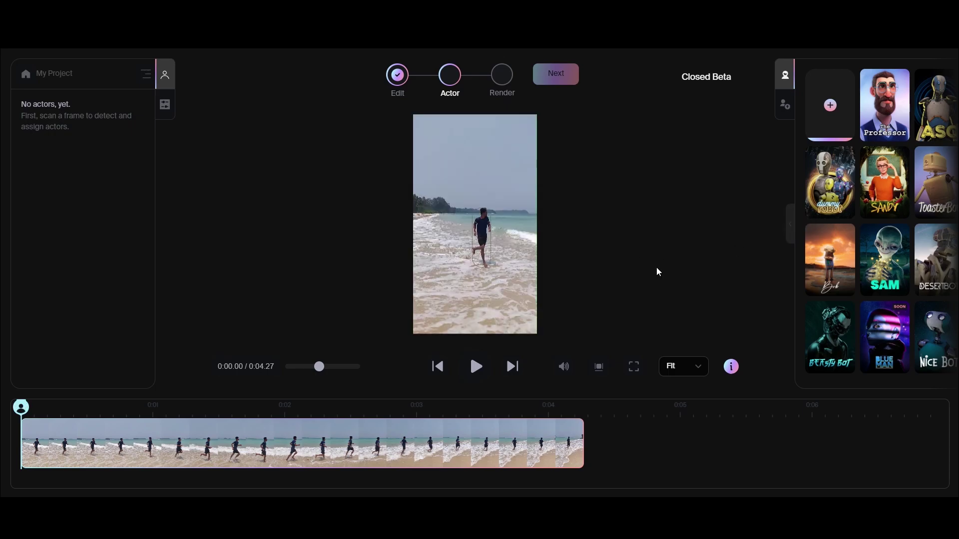
{"action": "left_click", "coordinate": [788, 227]}
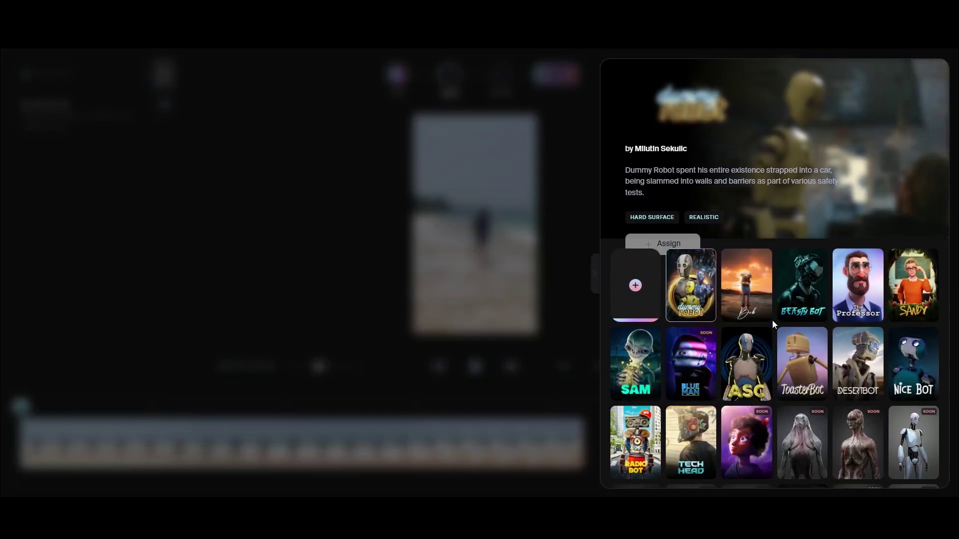
{"action": "scroll", "coordinate": [795, 363], "scroll_direction": "down", "scroll_amount": 2}
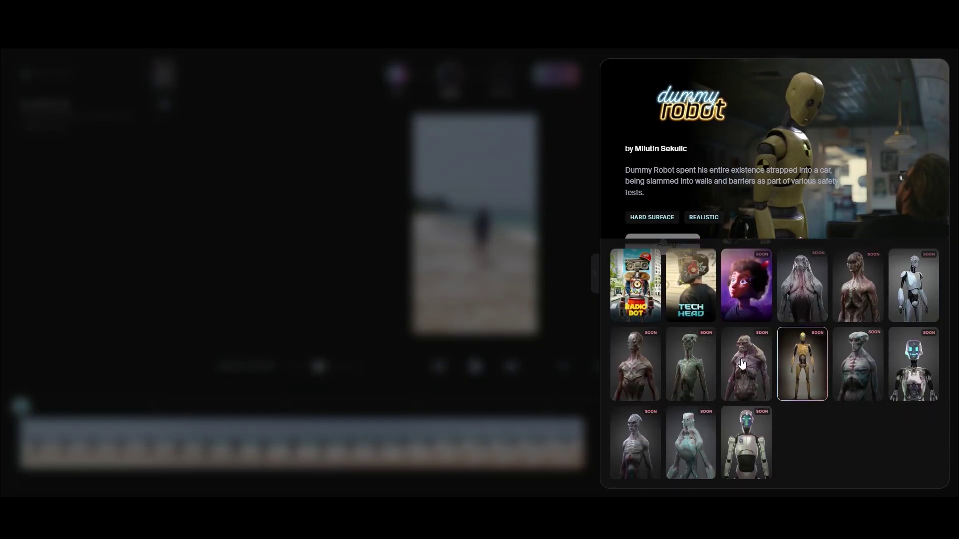
{"action": "scroll", "coordinate": [744, 362], "scroll_direction": "up", "scroll_amount": 3}
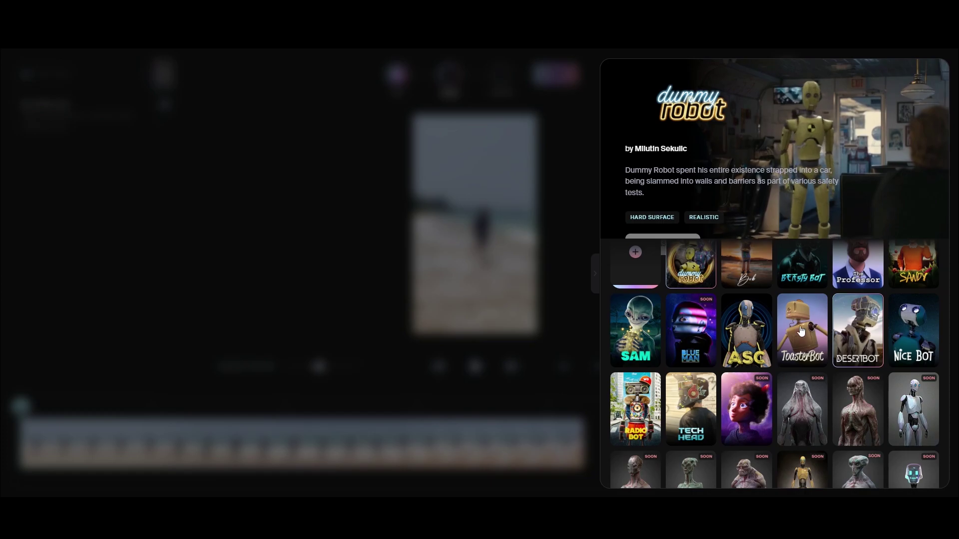
{"action": "scroll", "coordinate": [801, 331], "scroll_direction": "down", "scroll_amount": 2}
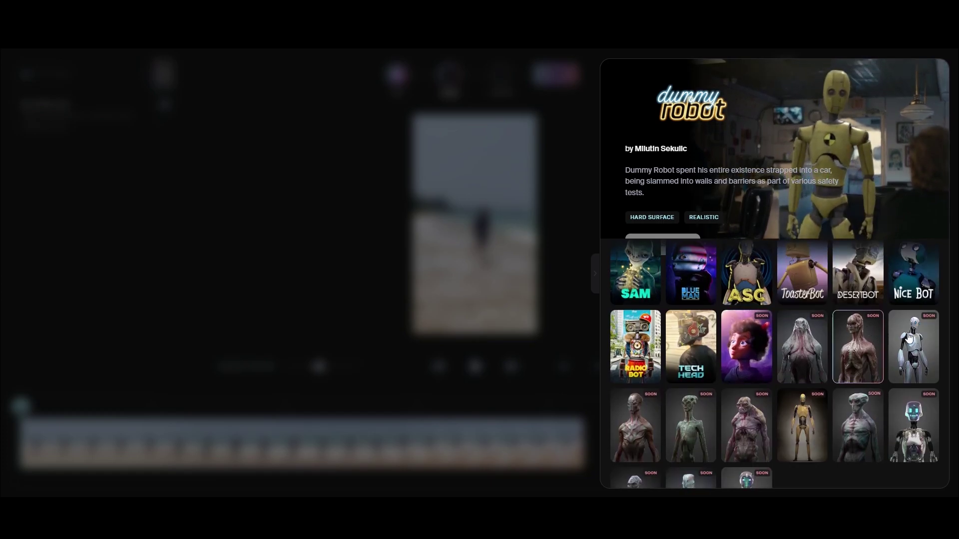
{"action": "scroll", "coordinate": [655, 451], "scroll_direction": "down", "scroll_amount": 1}
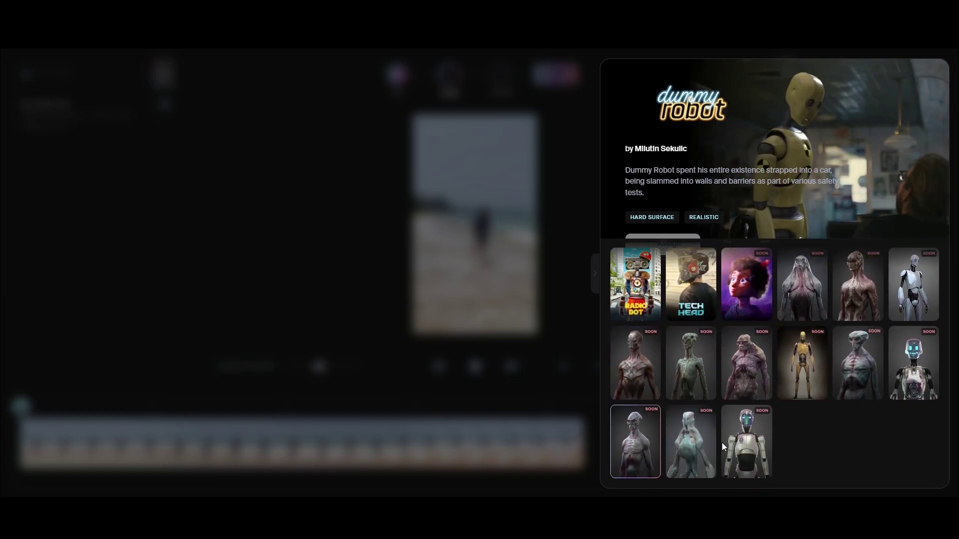
{"action": "scroll", "coordinate": [654, 451], "scroll_direction": "up", "scroll_amount": 3}
{"action": "left_click", "coordinate": [510, 280]}
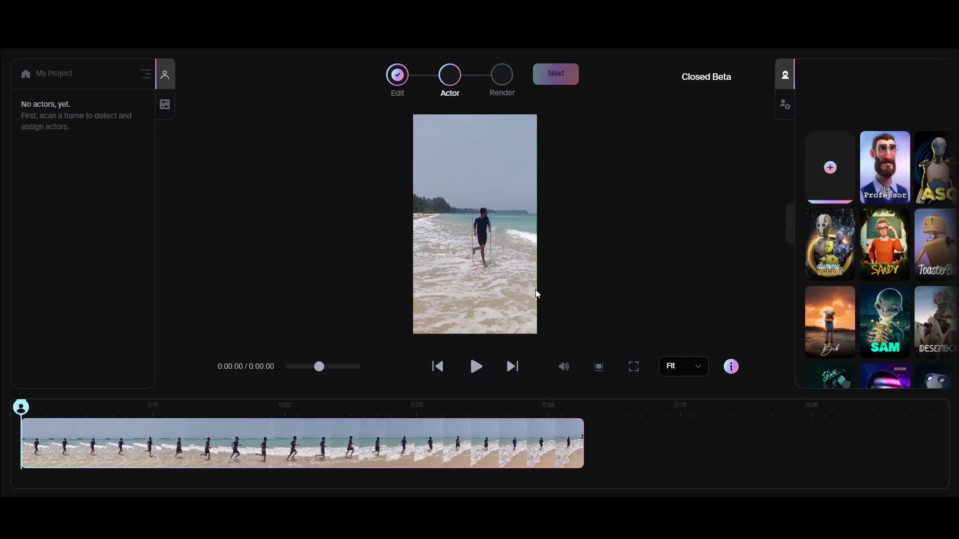
Pick the runner as Actor 1 and assign the Tech Head character.
{"action": "left_click", "coordinate": [483, 237]}
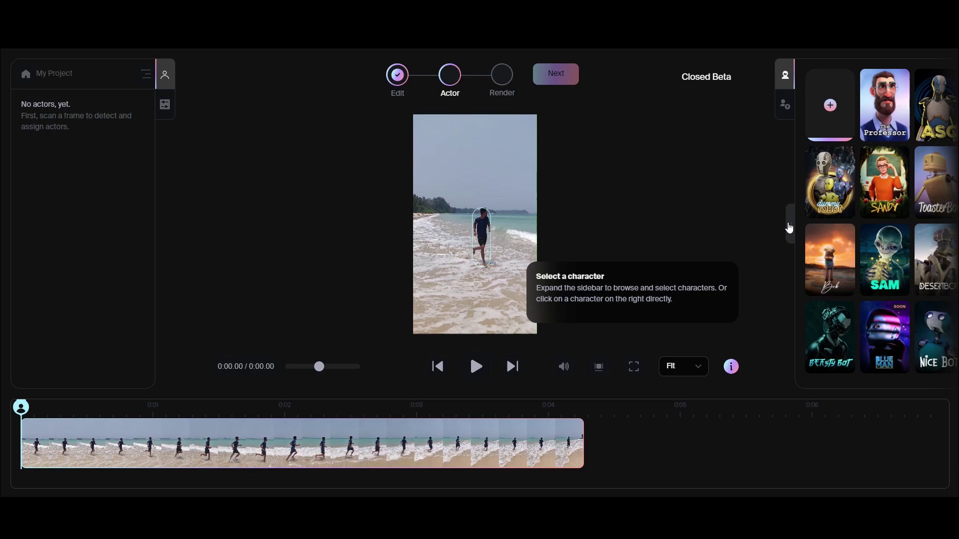
{"action": "left_click", "coordinate": [789, 228]}
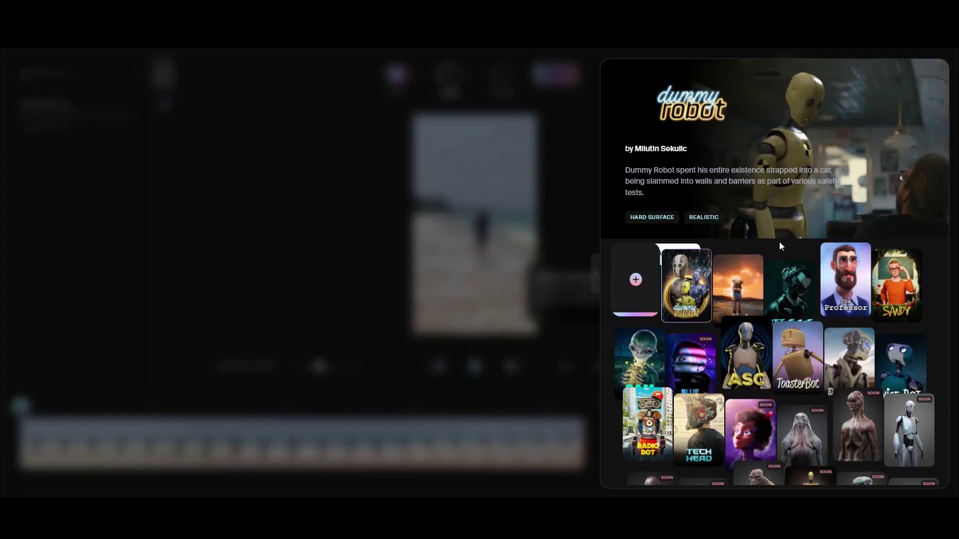
{"action": "left_click", "coordinate": [690, 442]}
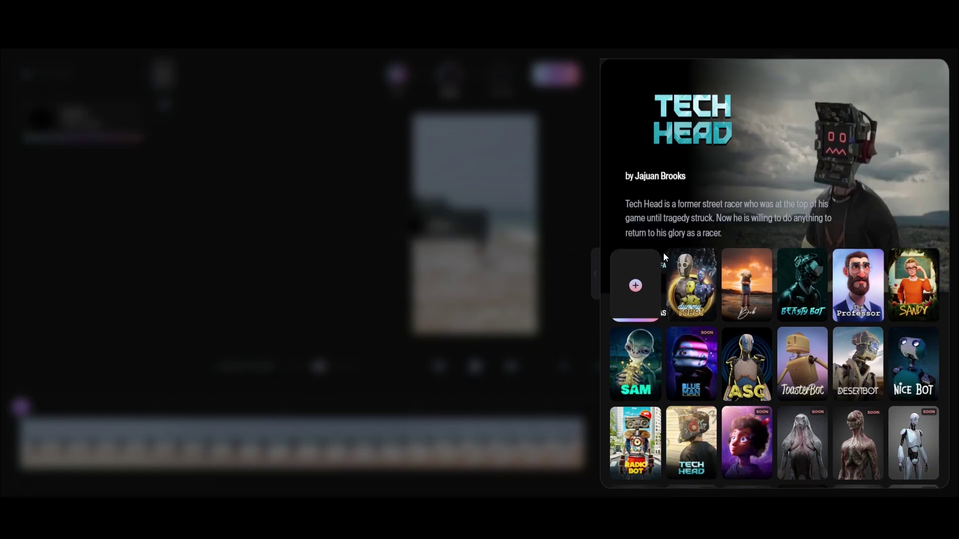
{"action": "left_click", "coordinate": [594, 274]}
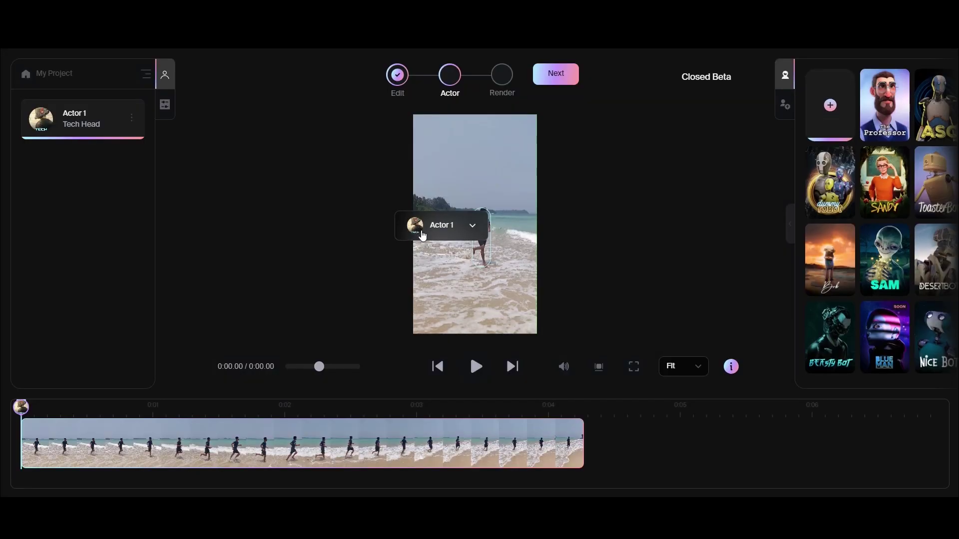
Render the final composition at 1080p resolution in MP4 format.
{"action": "left_click", "coordinate": [559, 79]}
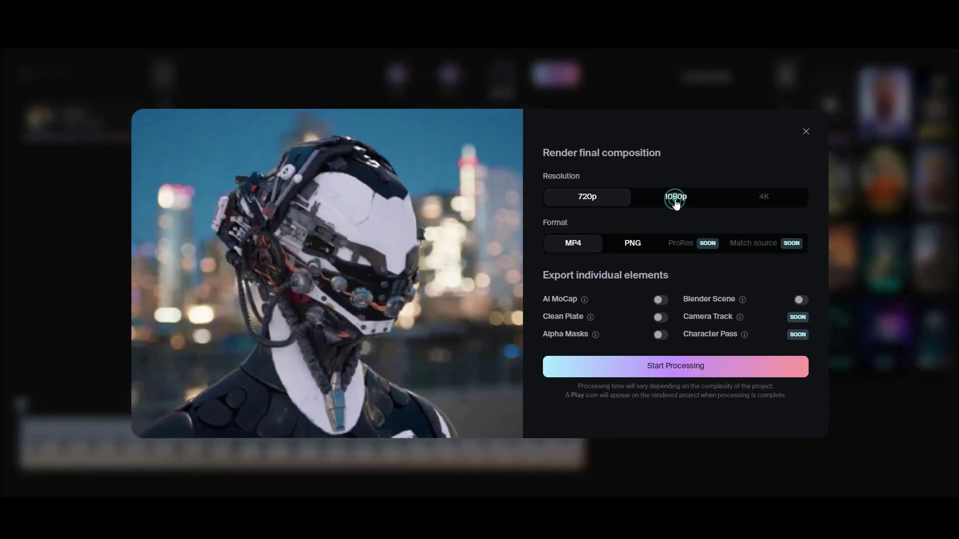
{"action": "left_click", "coordinate": [675, 198]}
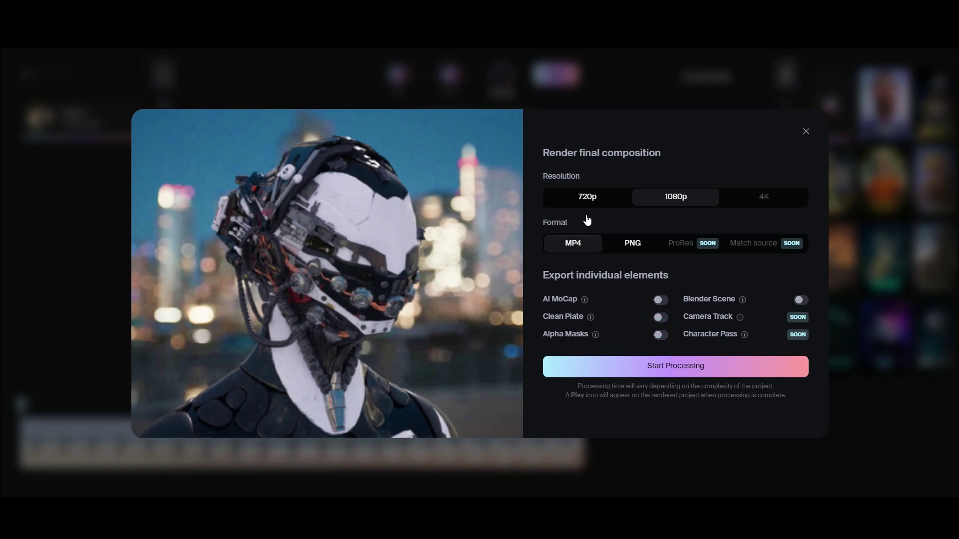
{"action": "left_click", "coordinate": [633, 253]}
{"action": "left_click", "coordinate": [570, 253]}
{"action": "left_click", "coordinate": [664, 366]}
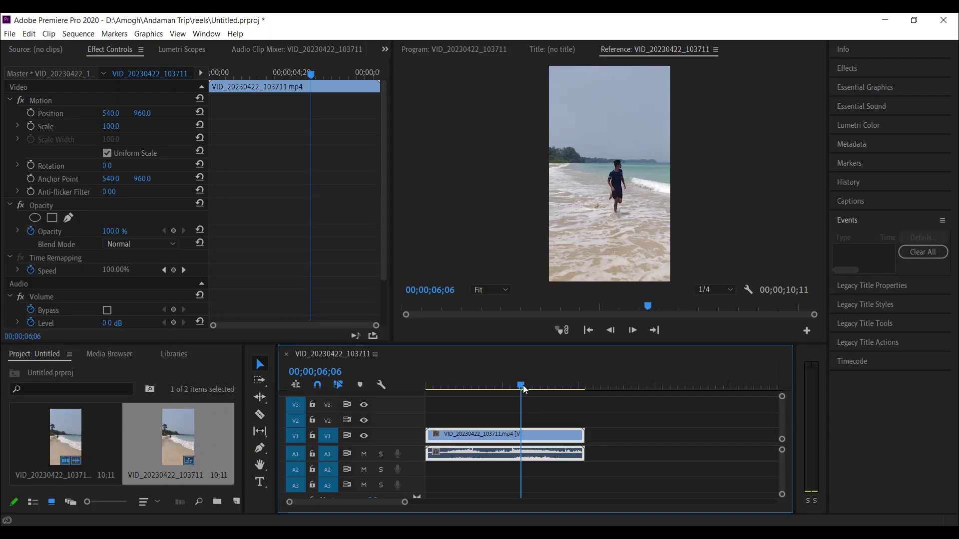
Step back to 06;04, lock V1 and delete the beach clip's audio.
{"action": "key", "text": "Left"}
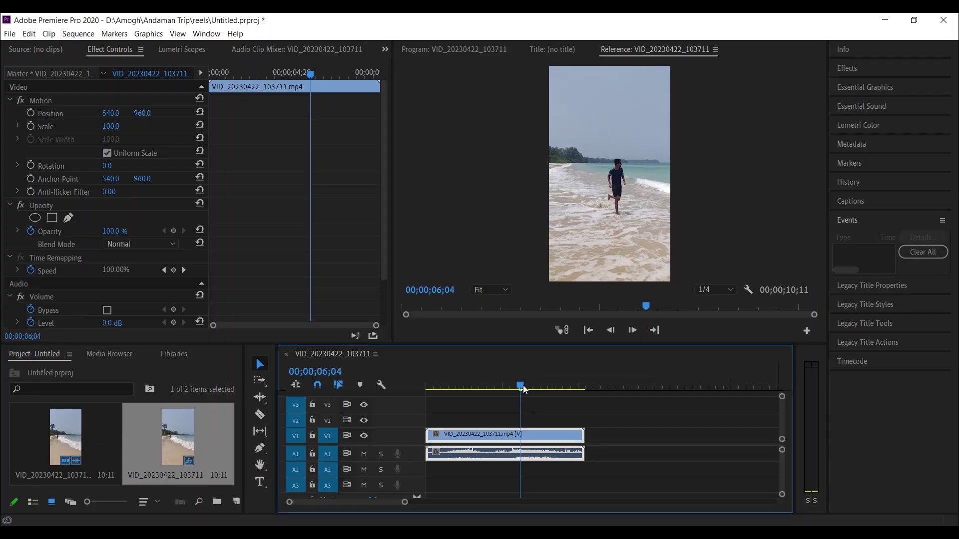
{"action": "left_click", "coordinate": [312, 437]}
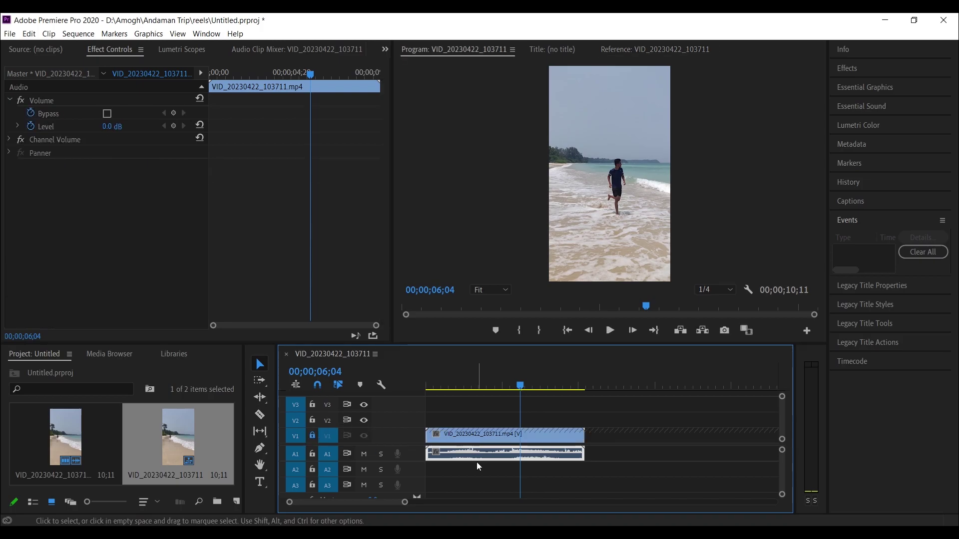
{"action": "key", "text": "Delete"}
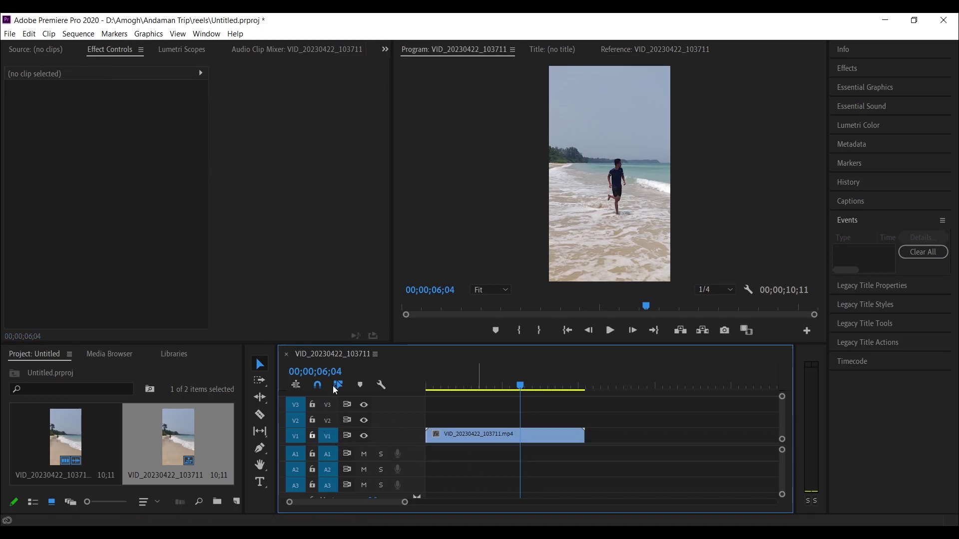
Razor the clip at 06;04 and delete the second half.
{"action": "key", "text": "c"}
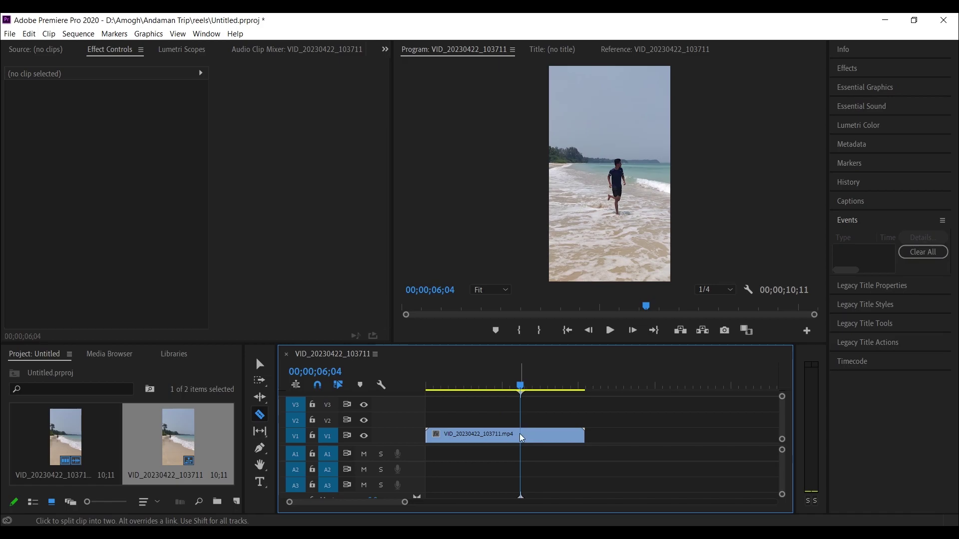
{"action": "key", "text": "v"}
{"action": "left_click", "coordinate": [553, 433]}
{"action": "key", "text": "Delete"}
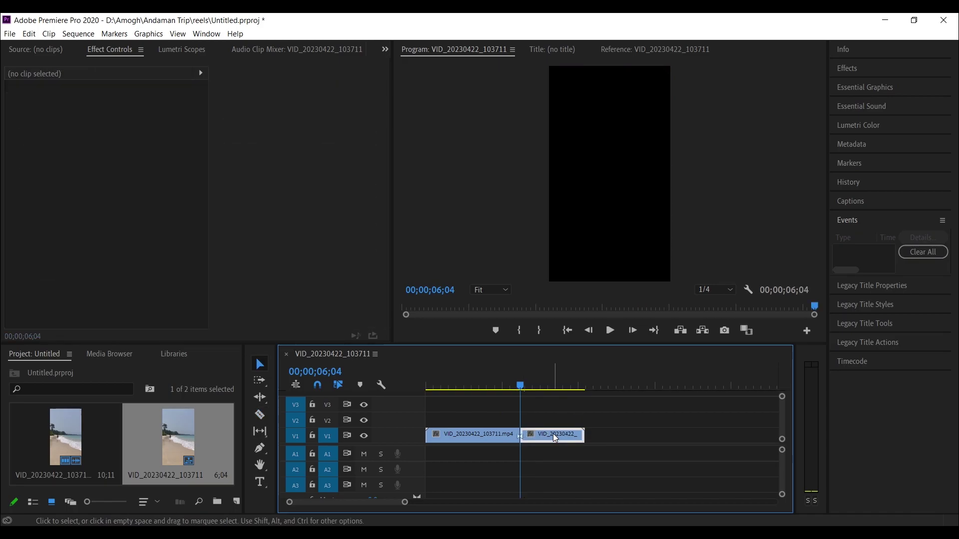
{"action": "left_click", "coordinate": [120, 484]}
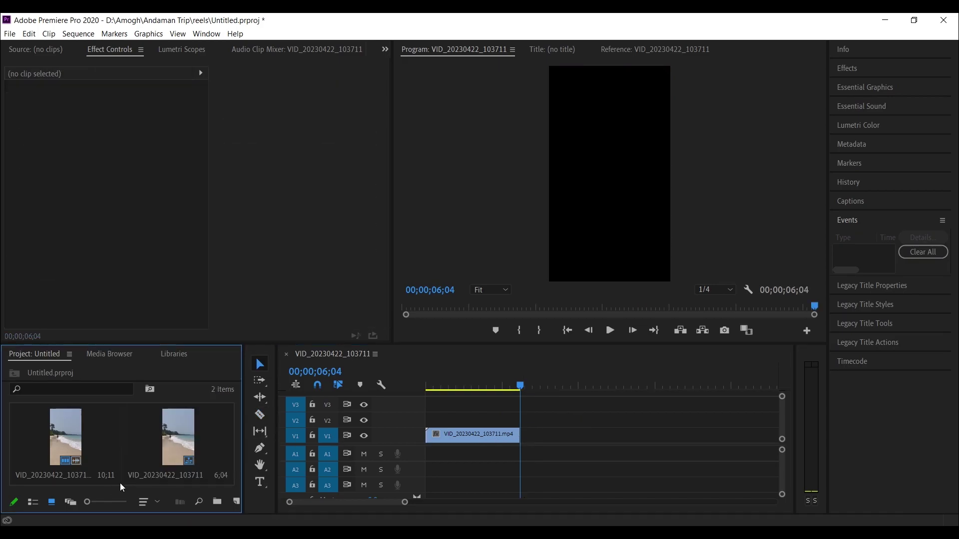
Import output.mp4 and place it on V1 after the beach clip, deleting its audio.
{"action": "double_click", "coordinate": [120, 484]}
{"action": "key", "text": "Return"}
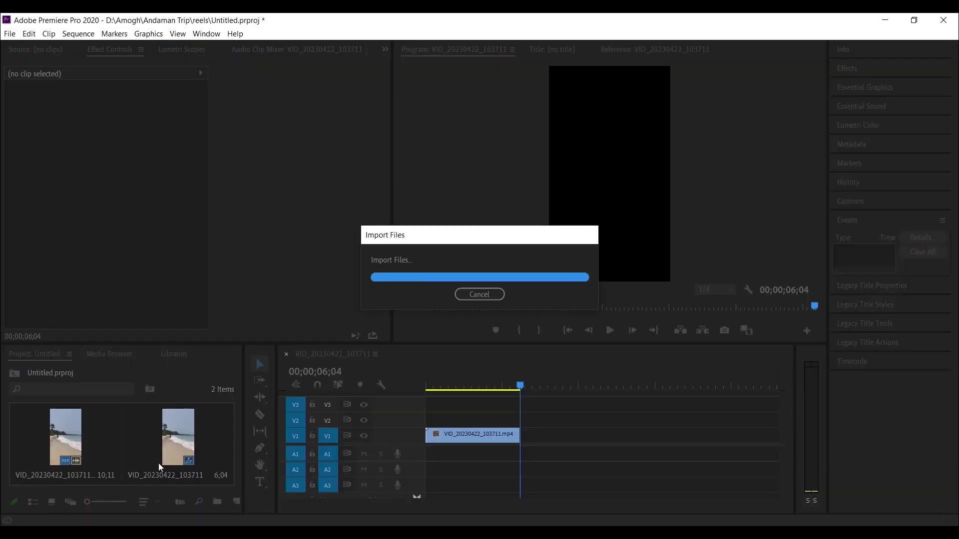
{"action": "left_click_drag", "start_coordinate": [491, 435], "coordinate": [523, 440]}
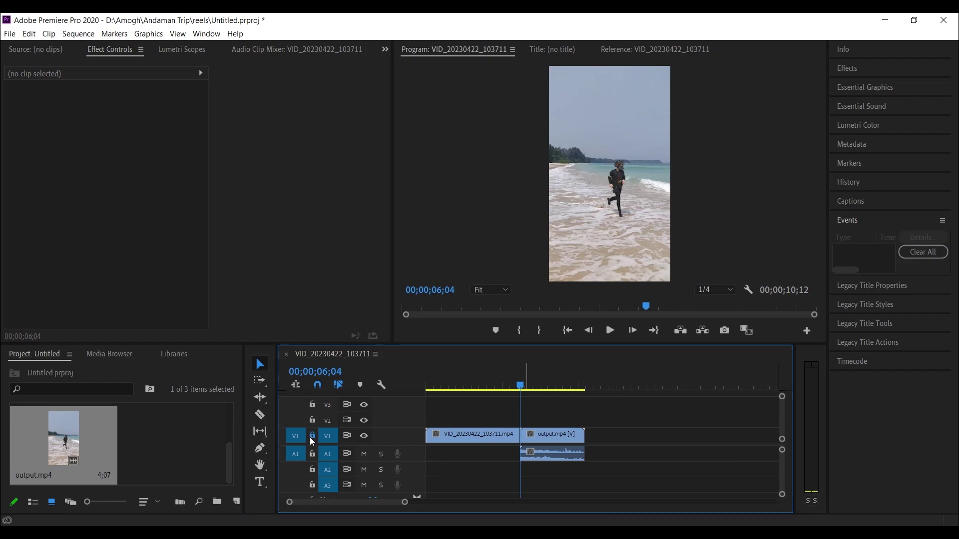
{"action": "left_click", "coordinate": [545, 455], "text": "alt"}
{"action": "key", "text": "Delete"}
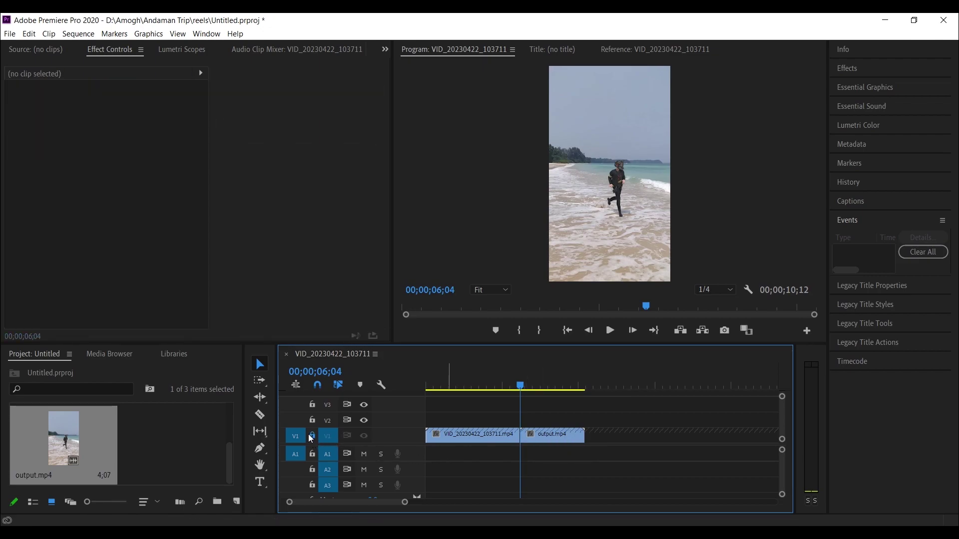
Play back across the join from just before the cut.
{"action": "left_click_drag", "start_coordinate": [502, 382], "coordinate": [489, 385]}
{"action": "left_click", "coordinate": [502, 382]}
{"action": "key", "text": "space"}
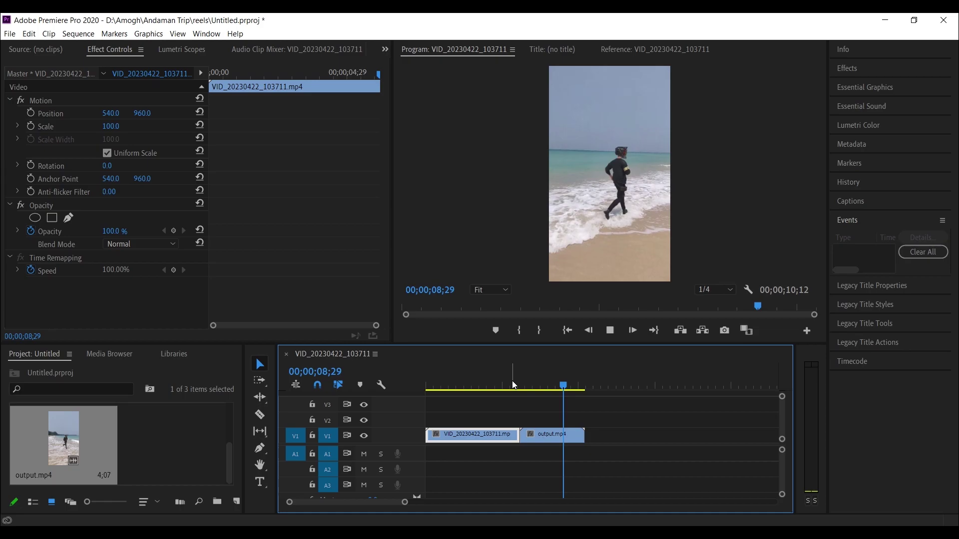
Replay the sequence across the join between the beach clip and output.mp4.
{"action": "left_click", "coordinate": [513, 383]}
{"action": "key", "text": "space"}
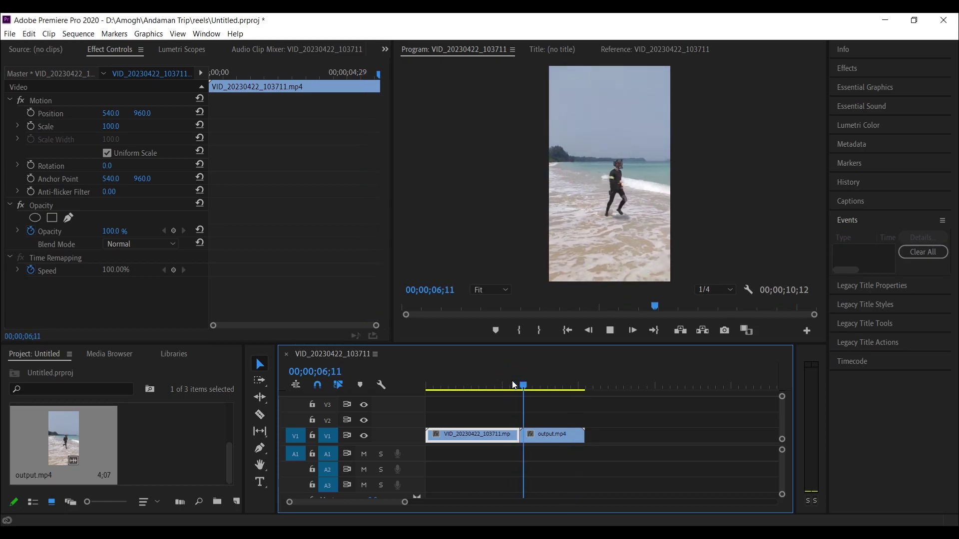
{"action": "key", "text": "space"}
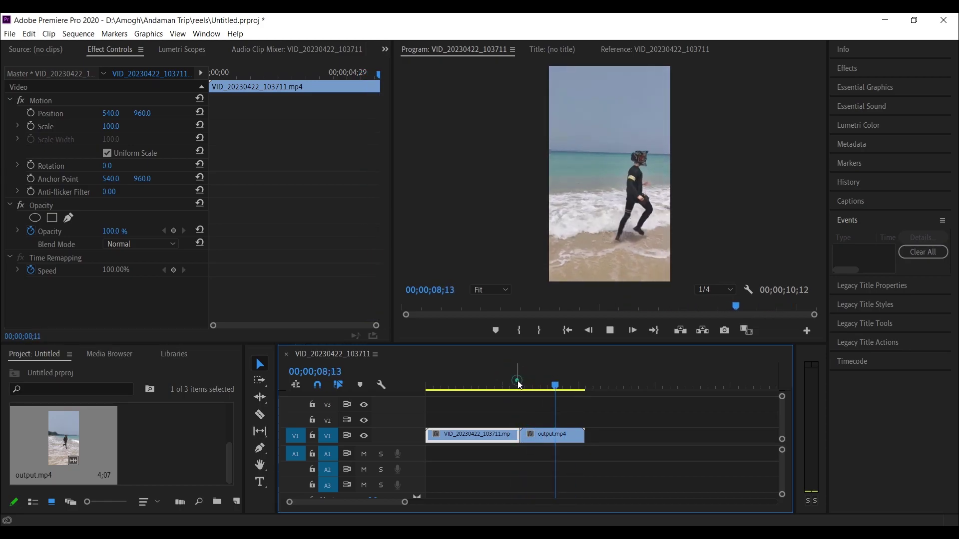
Zoom the timeline in around the cut and park the playhead at 06;06.
{"action": "left_click", "coordinate": [518, 383]}
{"action": "left_click_drag", "start_coordinate": [518, 385], "coordinate": [524, 394]}
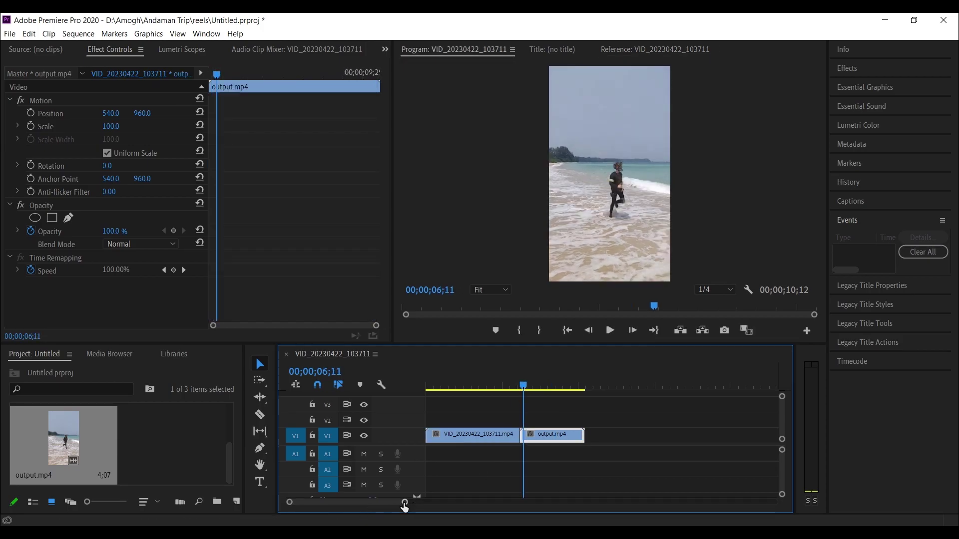
{"action": "left_click_drag", "start_coordinate": [405, 503], "coordinate": [380, 508]}
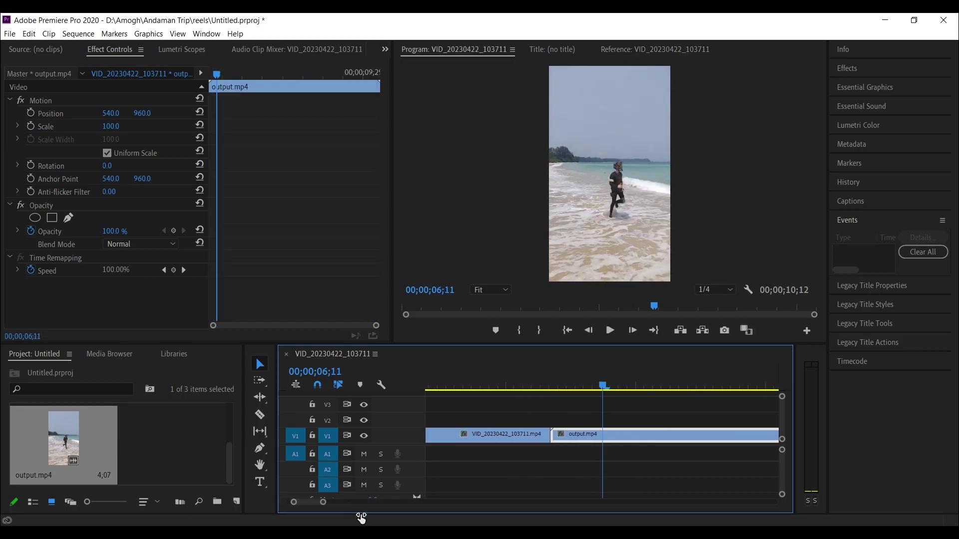
{"action": "left_click_drag", "start_coordinate": [524, 386], "coordinate": [528, 383]}
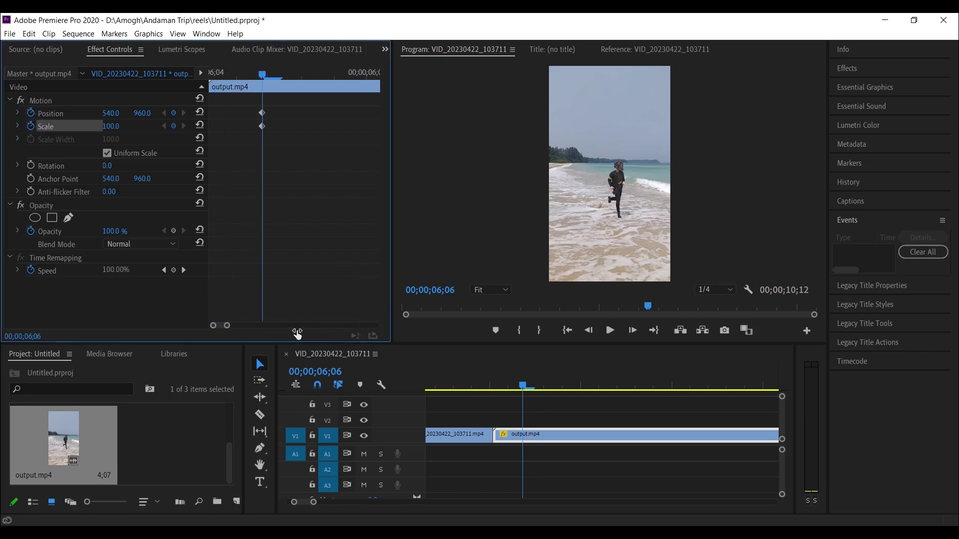
Keyframe output.mp4 at 06;06 with Scale 134 and Position 375, 1042.
{"action": "left_click_drag", "start_coordinate": [237, 76], "coordinate": [215, 79]}
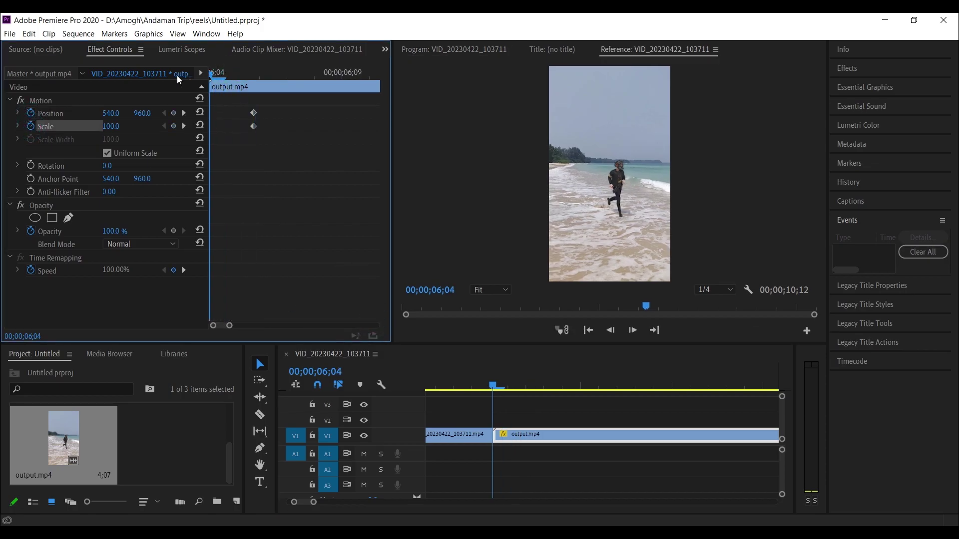
{"action": "mouse_move", "coordinate": [118, 126]}
{"action": "left_mouse_down"}
{"action": "mouse_move", "coordinate": [135, 126]}
{"action": "mouse_move", "coordinate": [118, 113]}
{"action": "mouse_move", "coordinate": [146, 113]}
{"action": "mouse_move", "coordinate": [107, 112]}
{"action": "left_mouse_up"}
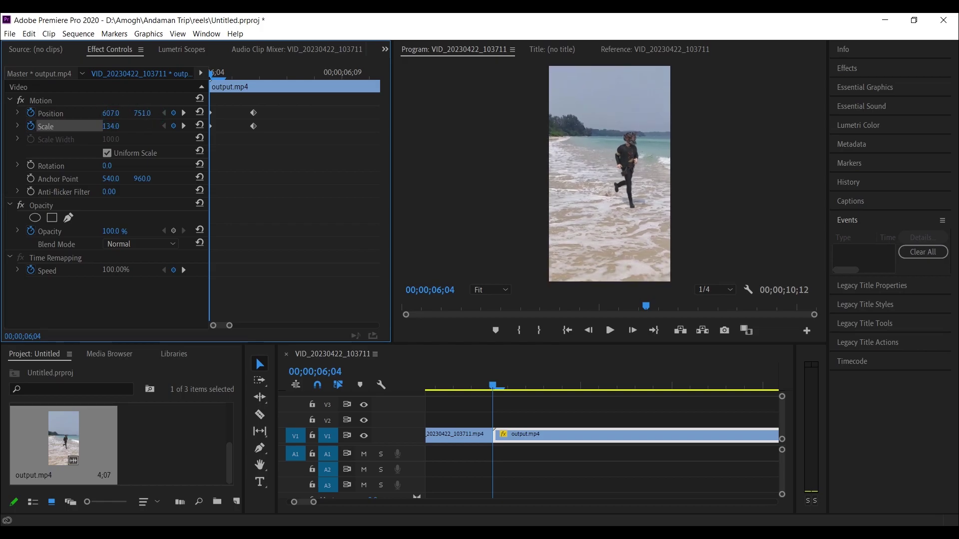
{"action": "left_click_drag", "start_coordinate": [226, 74], "coordinate": [189, 85]}
{"action": "left_click_drag", "start_coordinate": [135, 112], "coordinate": [171, 113]}
{"action": "left_click_drag", "start_coordinate": [218, 78], "coordinate": [256, 79]}
{"action": "left_click_drag", "start_coordinate": [112, 126], "coordinate": [20, 114]}
{"action": "left_click_drag", "start_coordinate": [143, 115], "coordinate": [116, 114]}
At 06;08, keyframe Scale 100 and Position 540, 960.
{"action": "left_click_drag", "start_coordinate": [233, 81], "coordinate": [290, 76]}
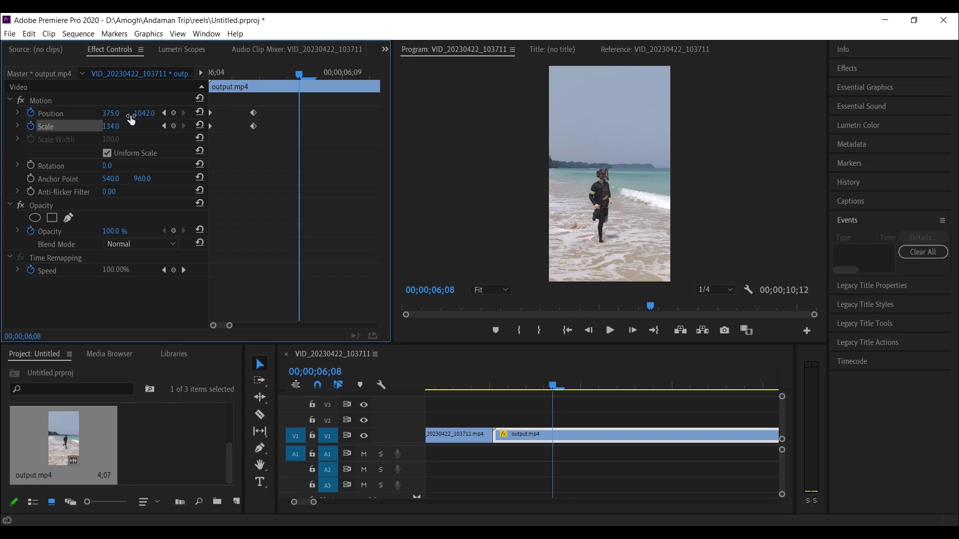
{"action": "type", "text": "100"}
{"action": "key", "text": "Return"}
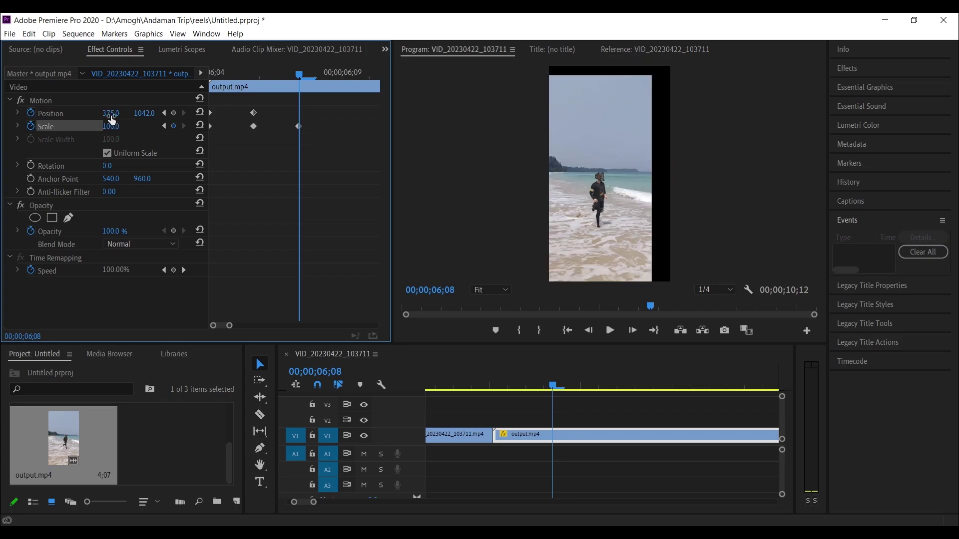
{"action": "type", "text": "960"}
{"action": "key", "text": "Return"}
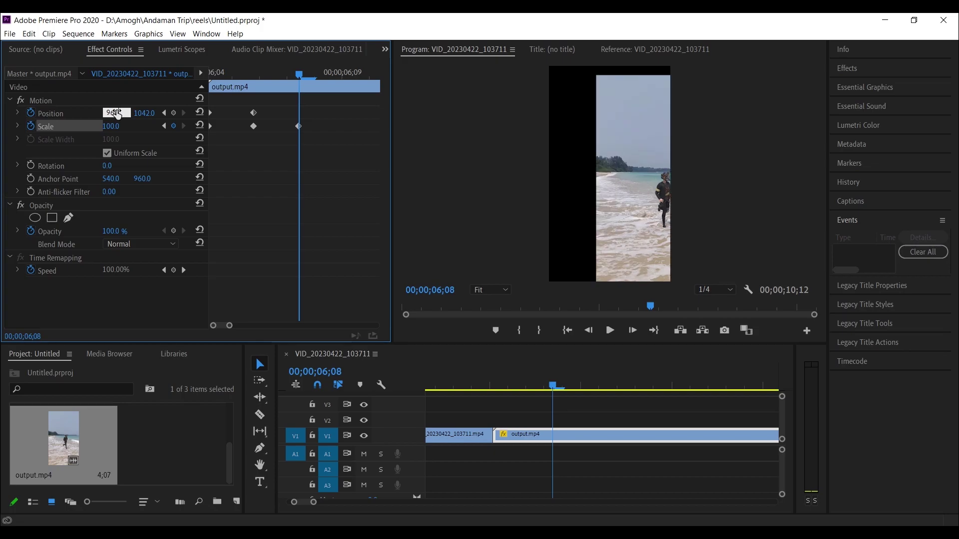
{"action": "type", "text": "540"}
{"action": "key", "text": "Return"}
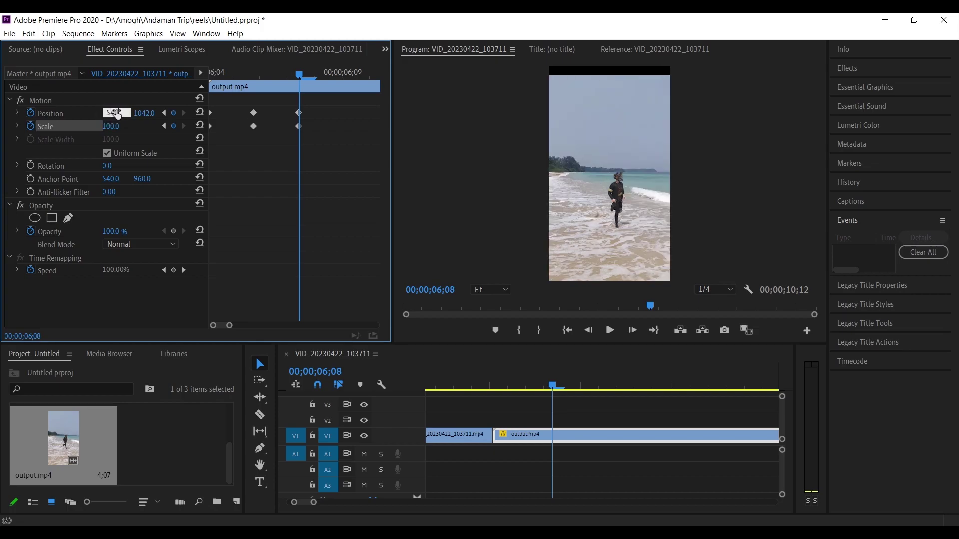
{"action": "left_click", "coordinate": [145, 113]}
{"action": "type", "text": "960"}
{"action": "key", "text": "Return"}
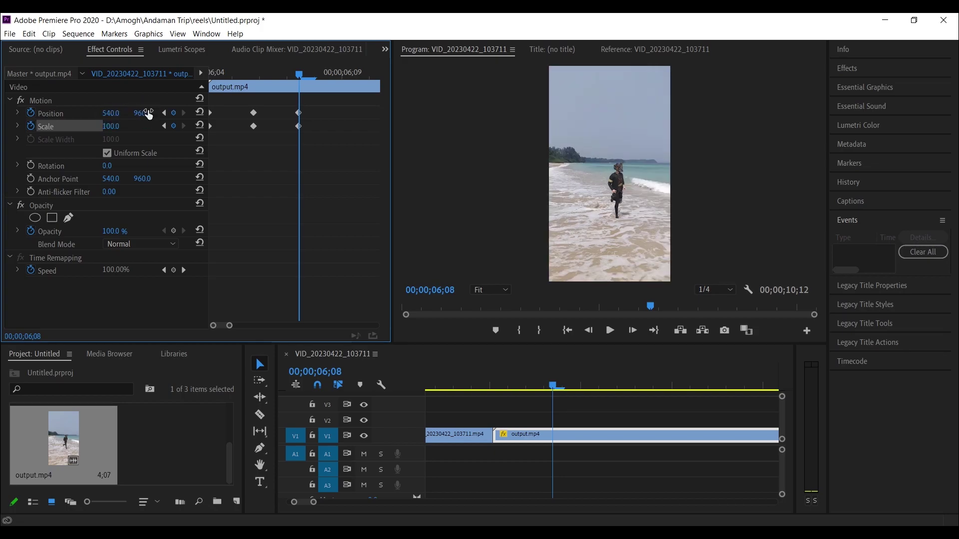
Ripple-delete the short beach clip from the sequence.
{"action": "left_click_drag", "start_coordinate": [295, 90], "coordinate": [288, 91]}
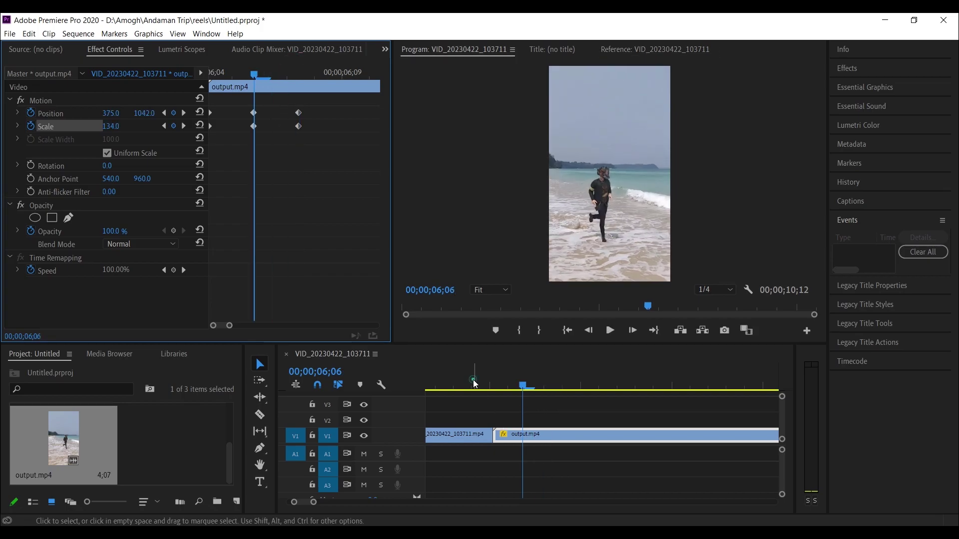
{"action": "left_click", "coordinate": [379, 497]}
{"action": "left_click", "coordinate": [459, 441]}
{"action": "key", "text": "shift+Delete"}
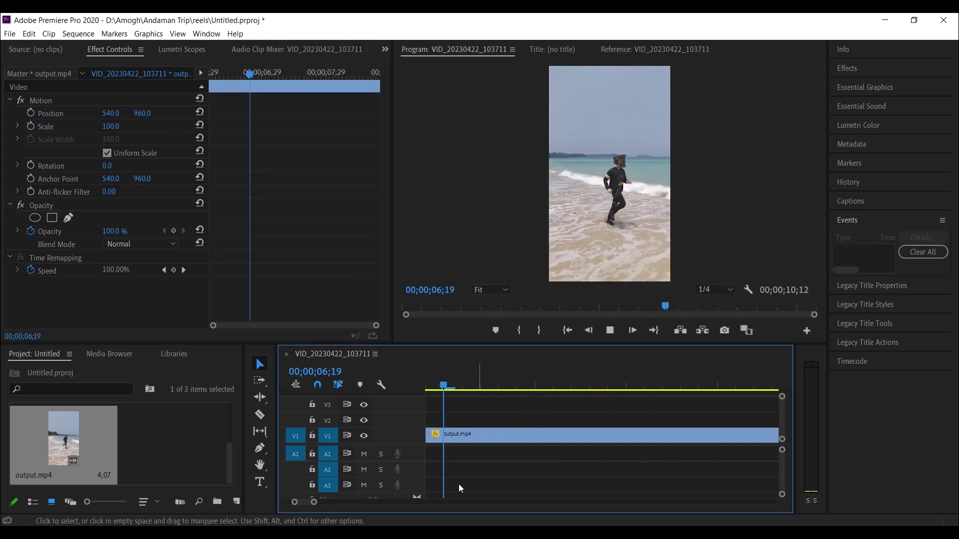
Play the sequence from just before the cut.
{"action": "left_click", "coordinate": [515, 388]}
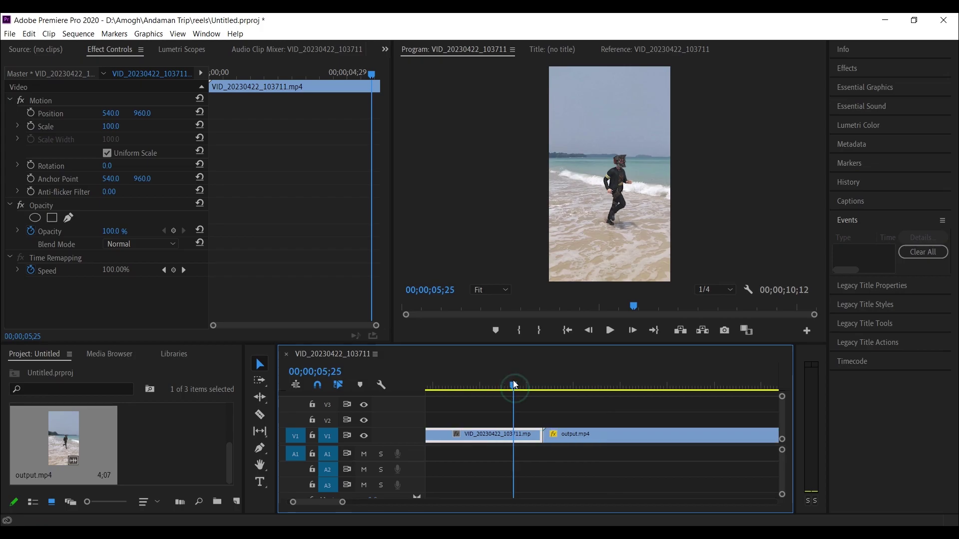
{"action": "key", "text": "space"}
{"action": "left_click", "coordinate": [518, 379]}
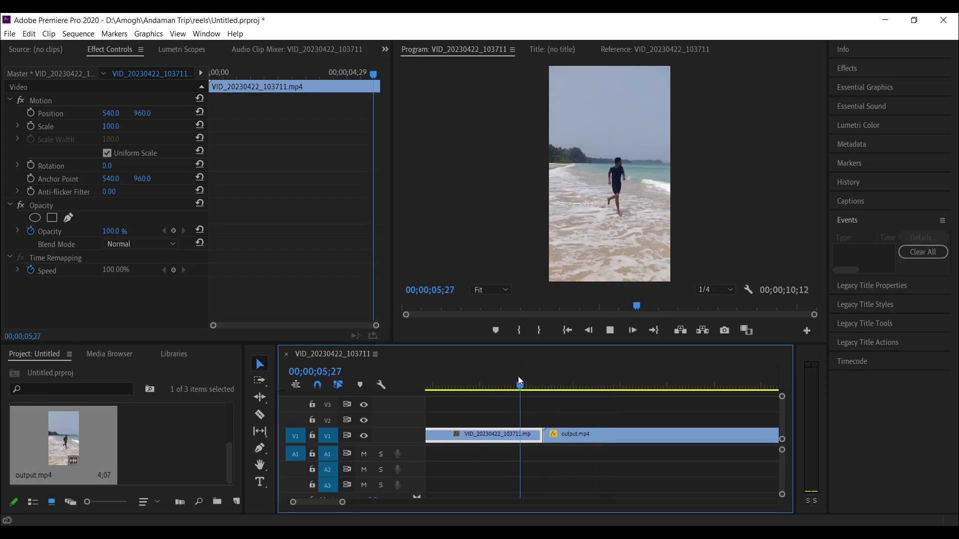
{"action": "left_click", "coordinate": [518, 379]}
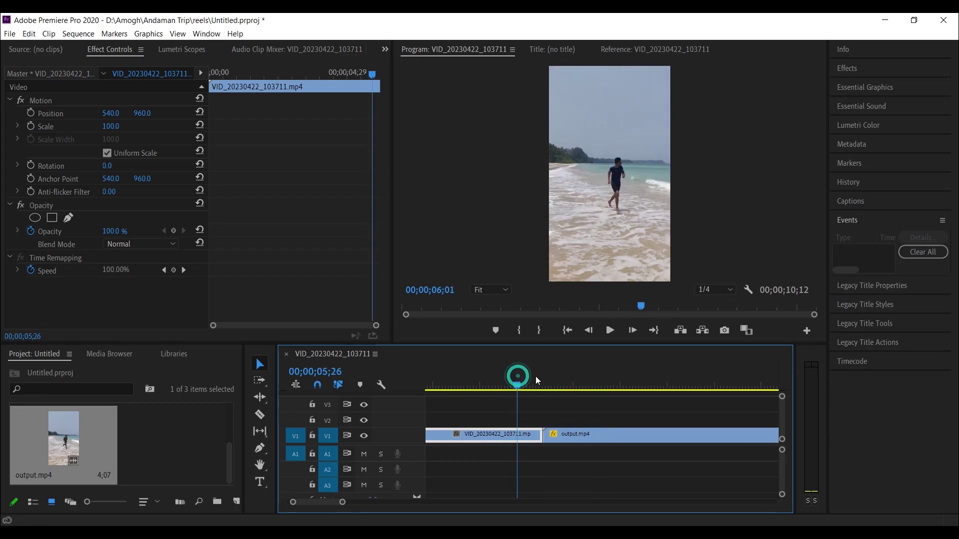
Magnify output.mp4's keyframe timeline and slide the later Position and Scale keyframes later.
{"action": "left_click", "coordinate": [564, 378]}
{"action": "left_click_drag", "start_coordinate": [376, 325], "coordinate": [315, 335]}
{"action": "left_click_drag", "start_coordinate": [254, 325], "coordinate": [249, 326]}
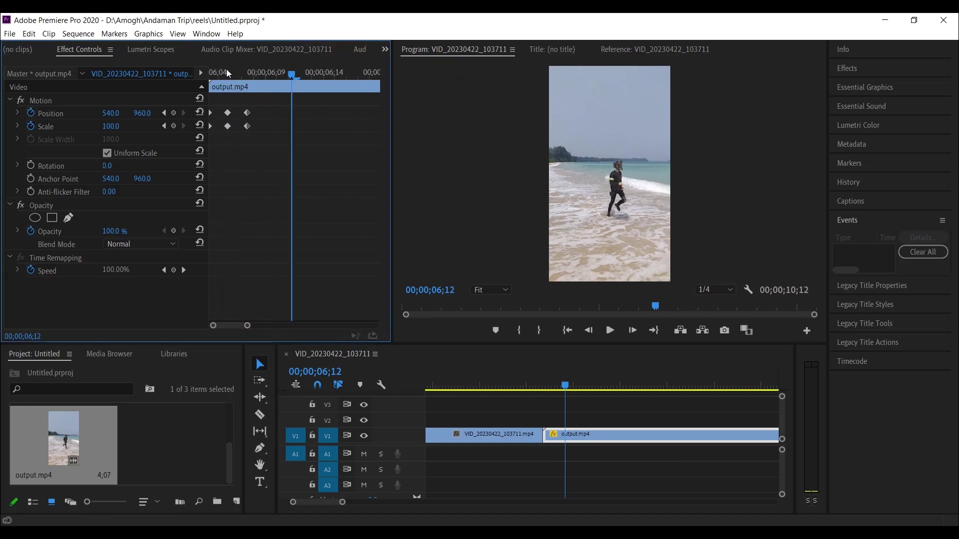
{"action": "mouse_move", "coordinate": [229, 74]}
{"action": "left_mouse_down"}
{"action": "mouse_move", "coordinate": [214, 76]}
{"action": "mouse_move", "coordinate": [240, 80]}
{"action": "left_mouse_up"}
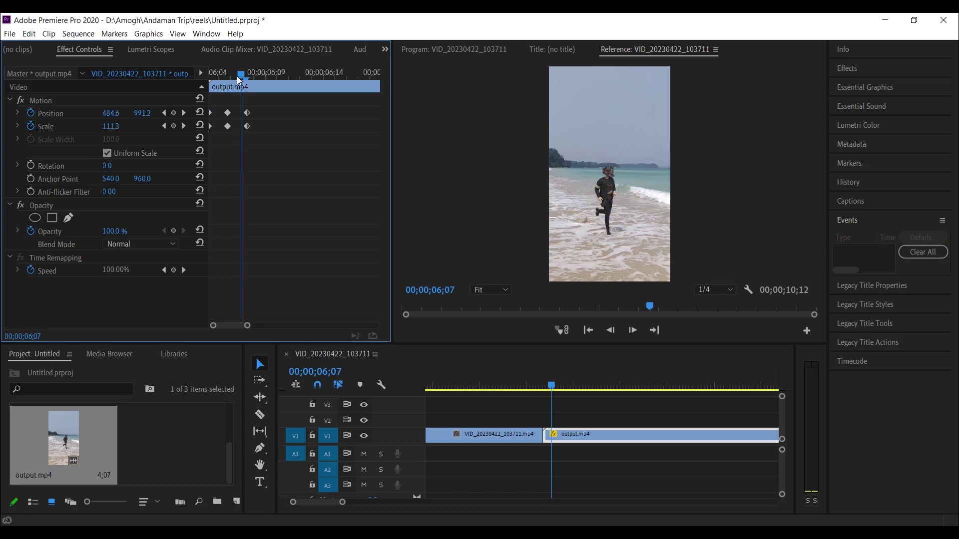
{"action": "left_click_drag", "start_coordinate": [229, 128], "coordinate": [266, 129]}
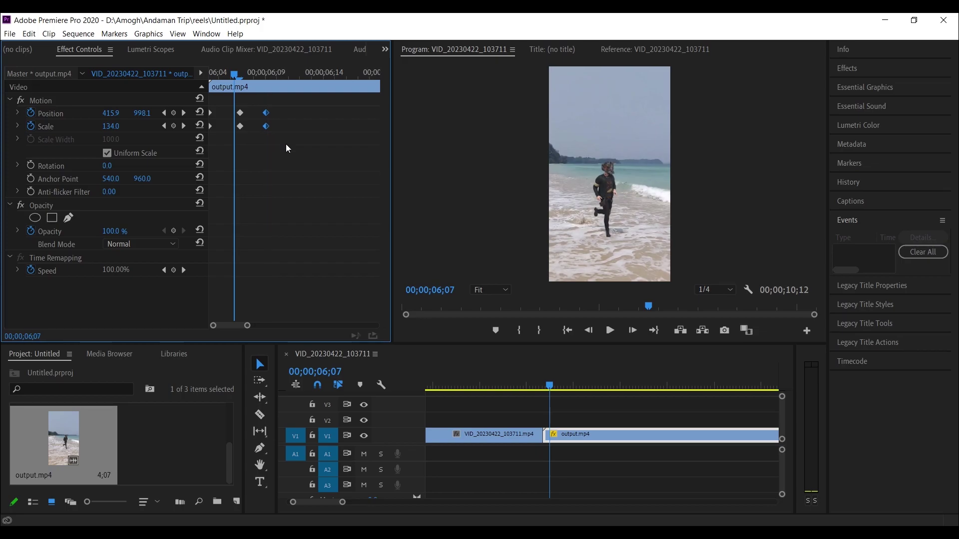
Set the later keyframes to Hold interpolation and change the first keyframes' interpolation.
{"action": "right_click", "coordinate": [264, 128]}
{"action": "mouse_move", "coordinate": [312, 221]}
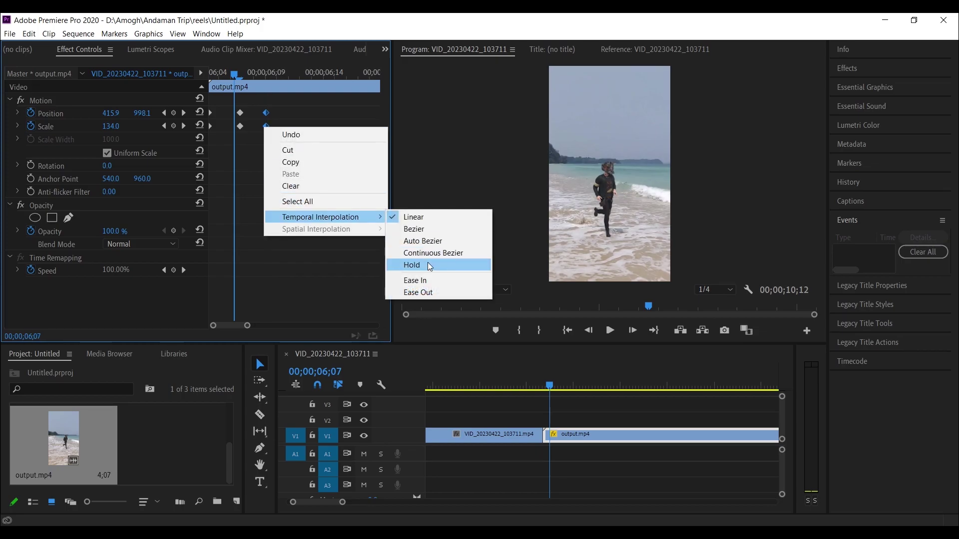
{"action": "left_click", "coordinate": [431, 293]}
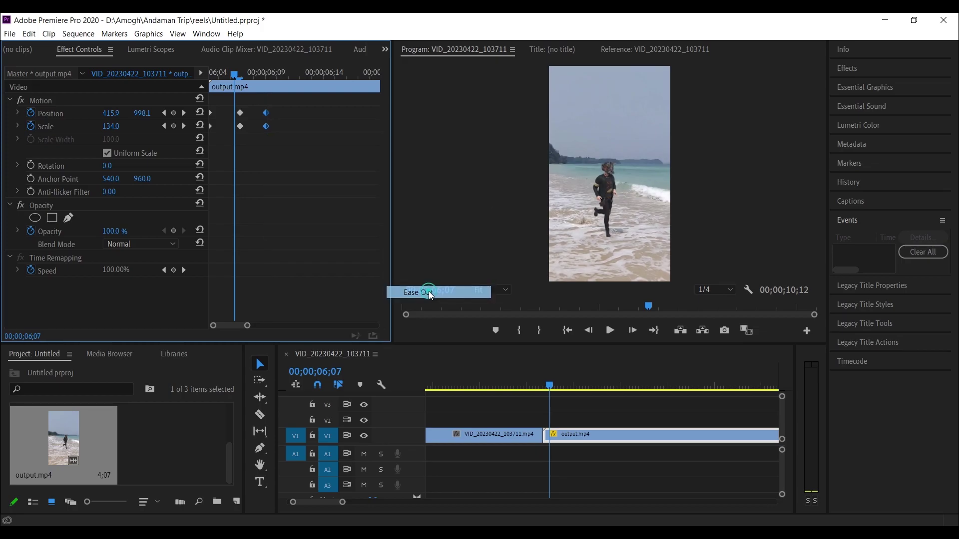
{"action": "right_click", "coordinate": [240, 125]}
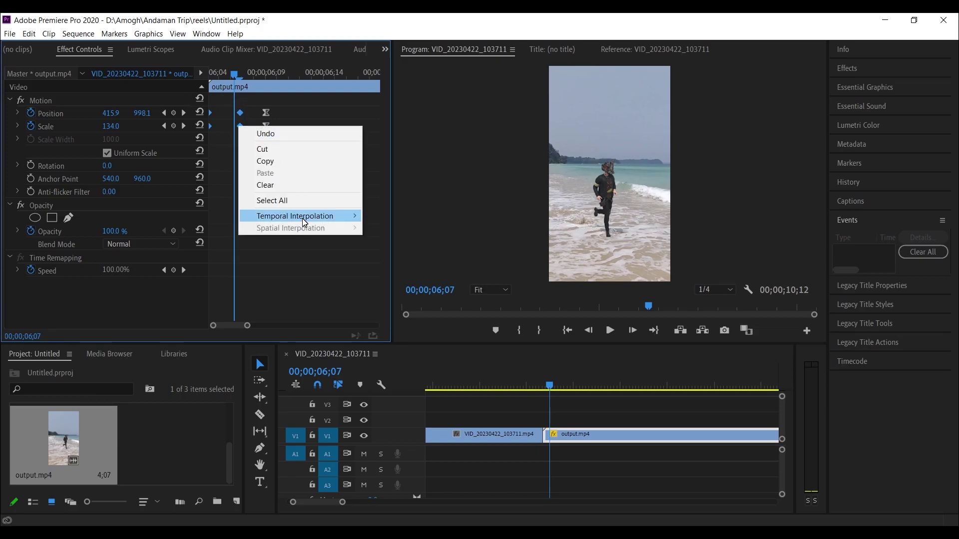
{"action": "mouse_move", "coordinate": [306, 221]}
{"action": "left_click", "coordinate": [410, 293]}
Enlarge the Program monitor and play the zoom transition from just before the cut.
{"action": "left_click", "coordinate": [448, 394]}
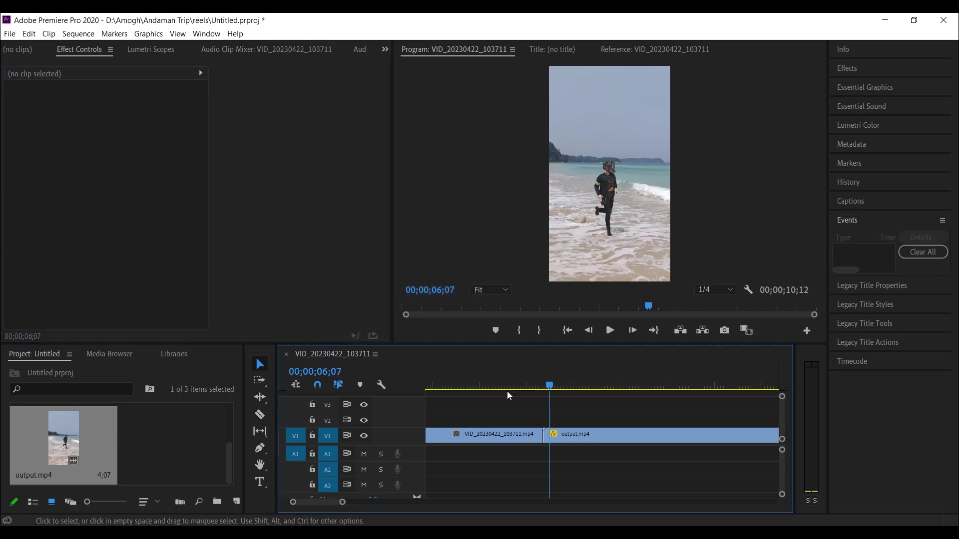
{"action": "left_click", "coordinate": [488, 385]}
{"action": "key", "text": "space"}
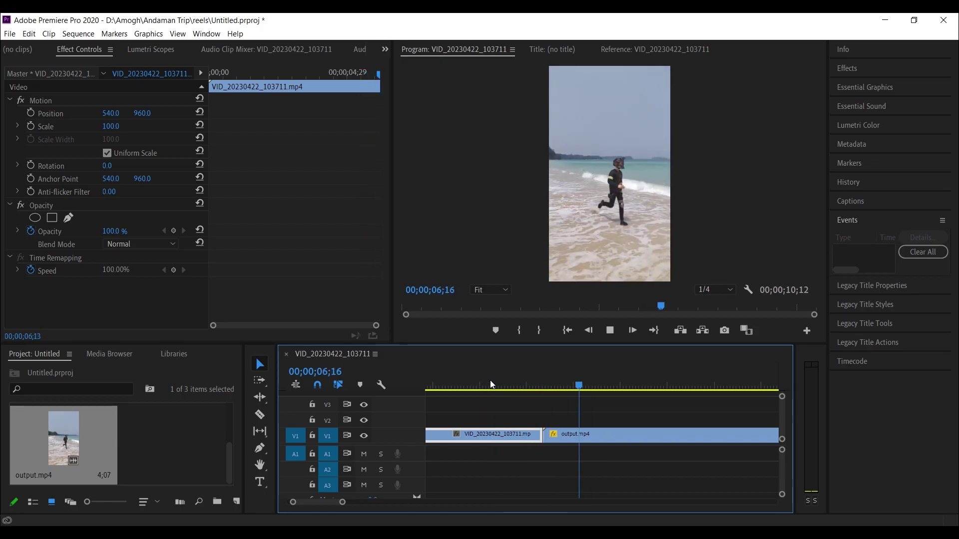
{"action": "left_click_drag", "start_coordinate": [490, 345], "coordinate": [490, 402]}
{"action": "left_click", "coordinate": [479, 444]}
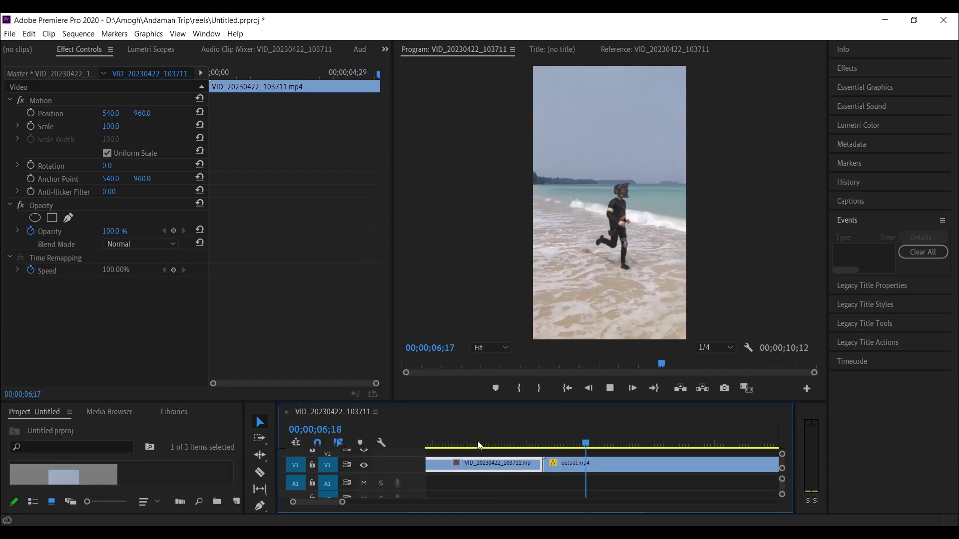